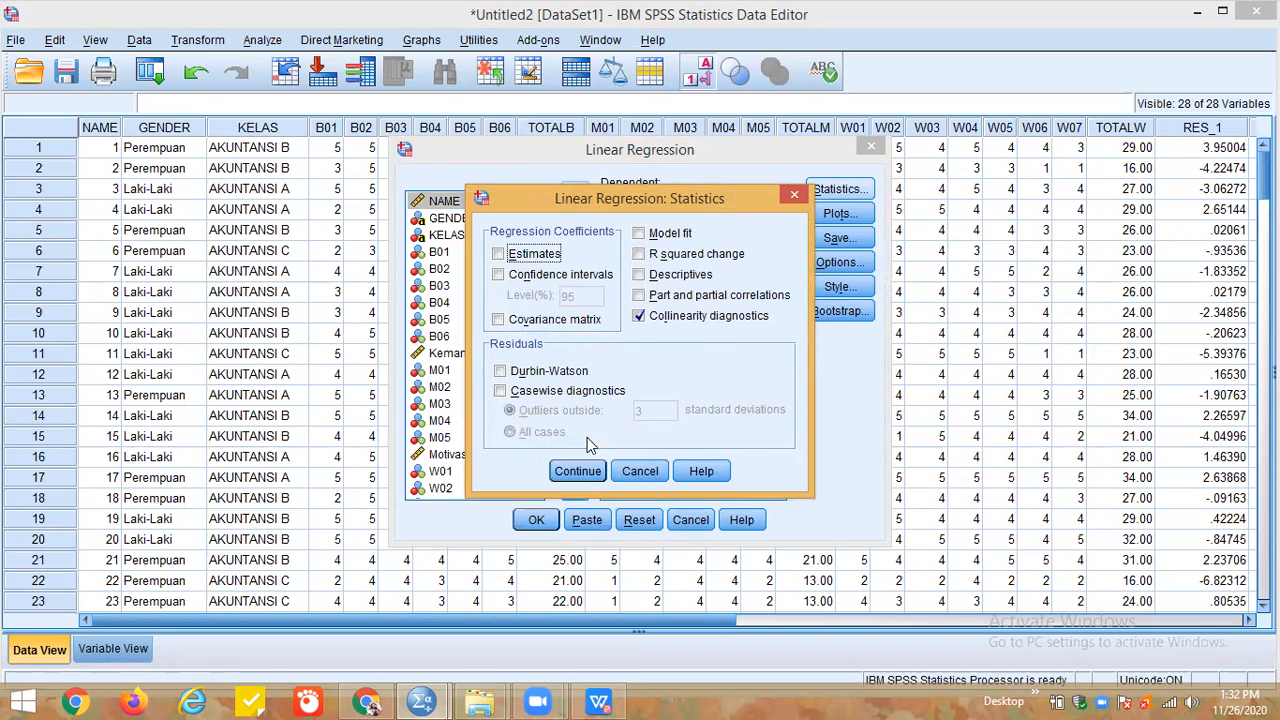
Confirm collinearity diagnostics as the only statistic and run the linear regression of Prestasi Praktikum, adding no plots or saved variables
{"action": "left_click", "coordinate": [577, 471]}
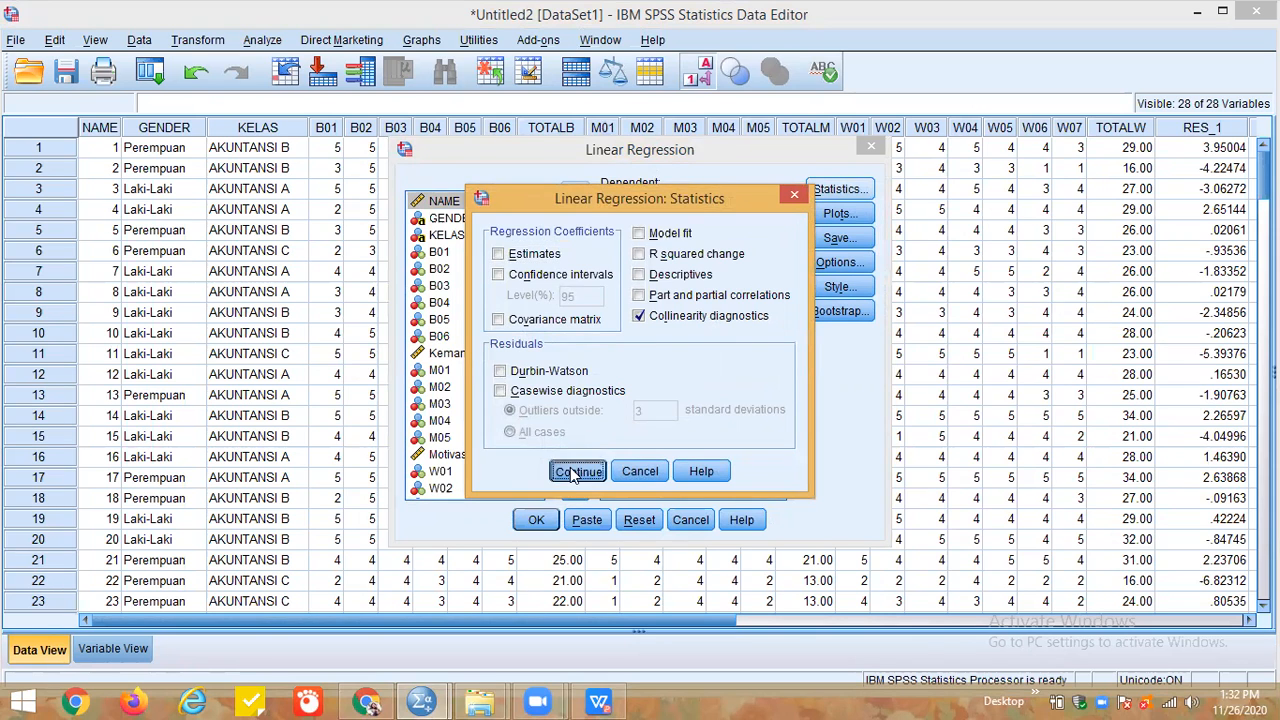
{"action": "left_click", "coordinate": [838, 213]}
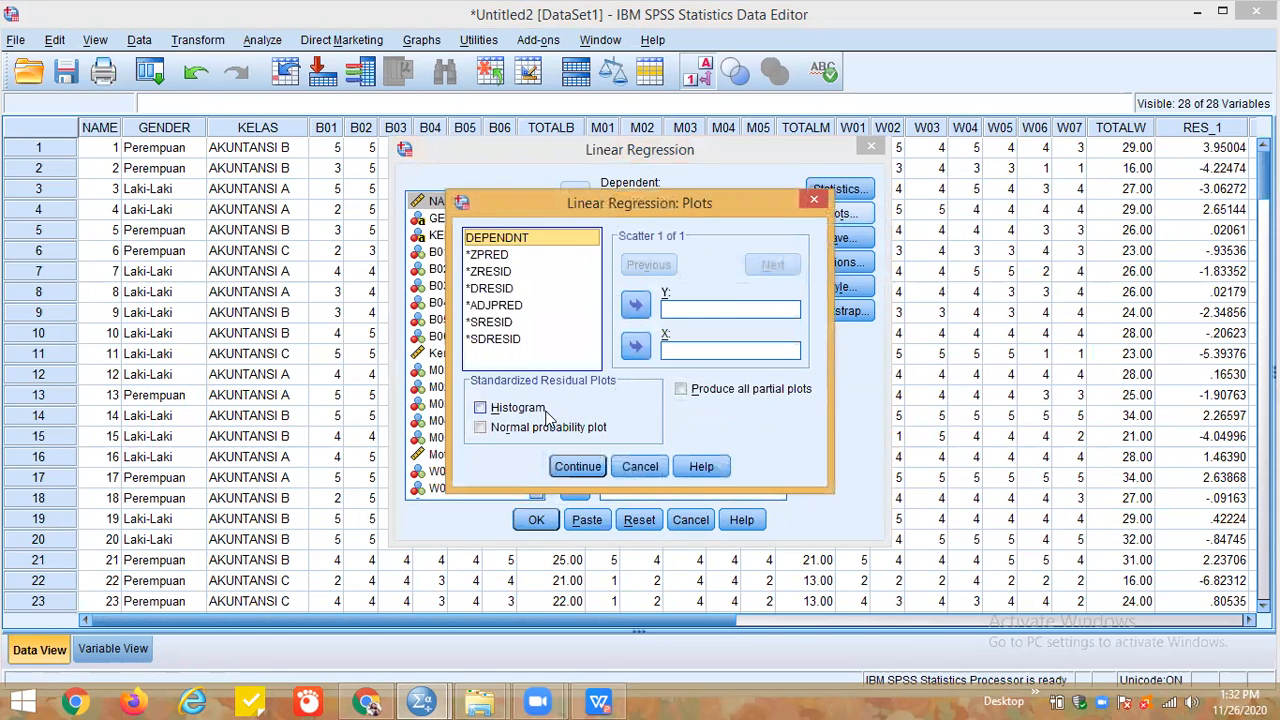
{"action": "left_click", "coordinate": [814, 199]}
{"action": "left_click", "coordinate": [835, 240]}
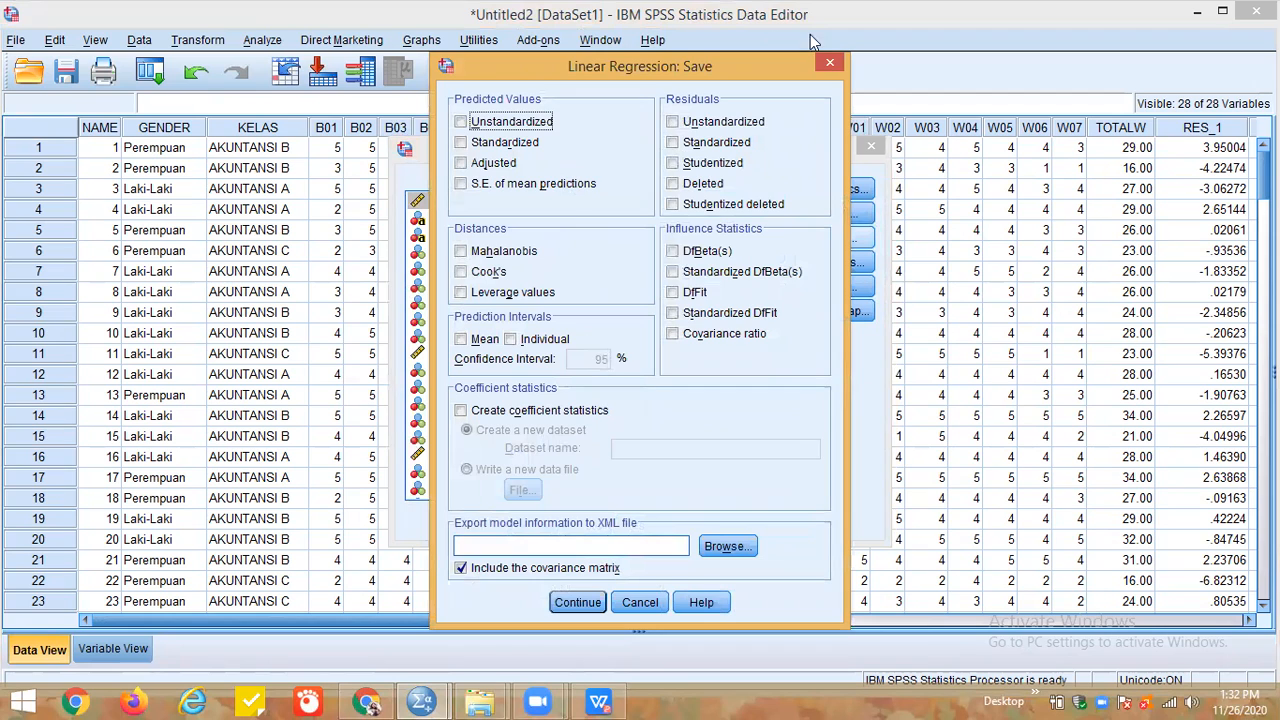
{"action": "left_click", "coordinate": [829, 63]}
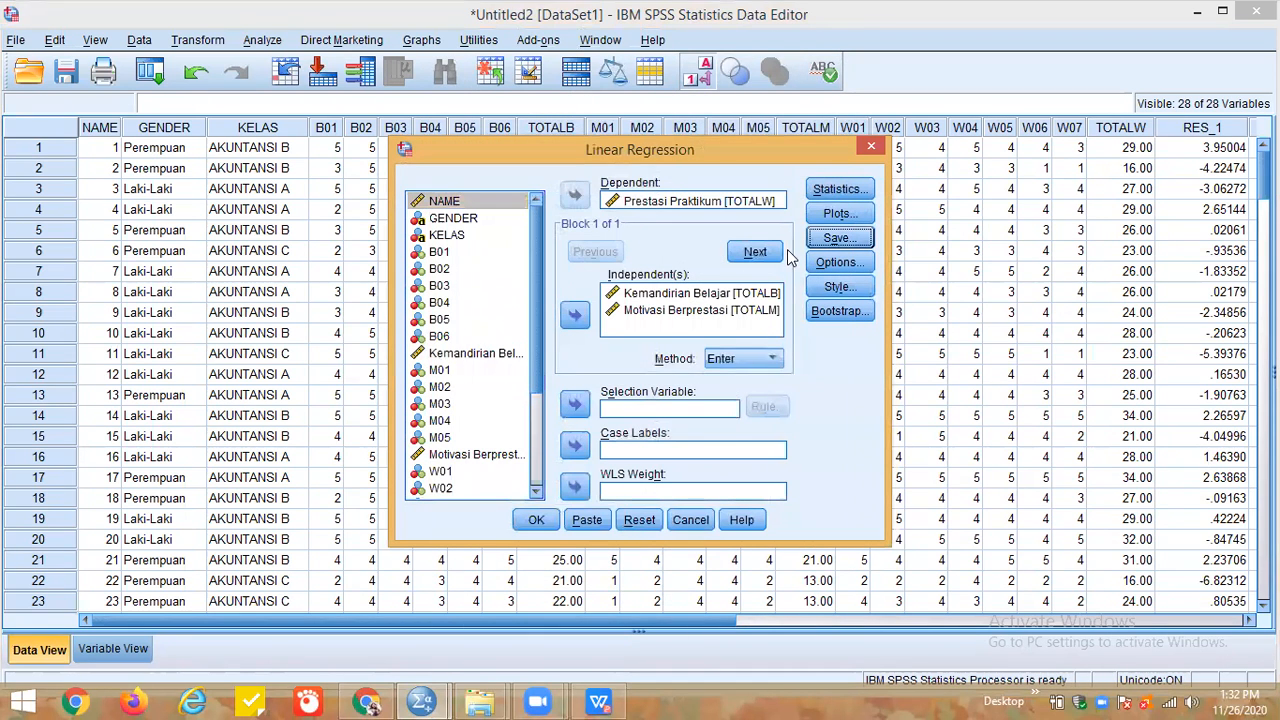
{"action": "left_click", "coordinate": [535, 521]}
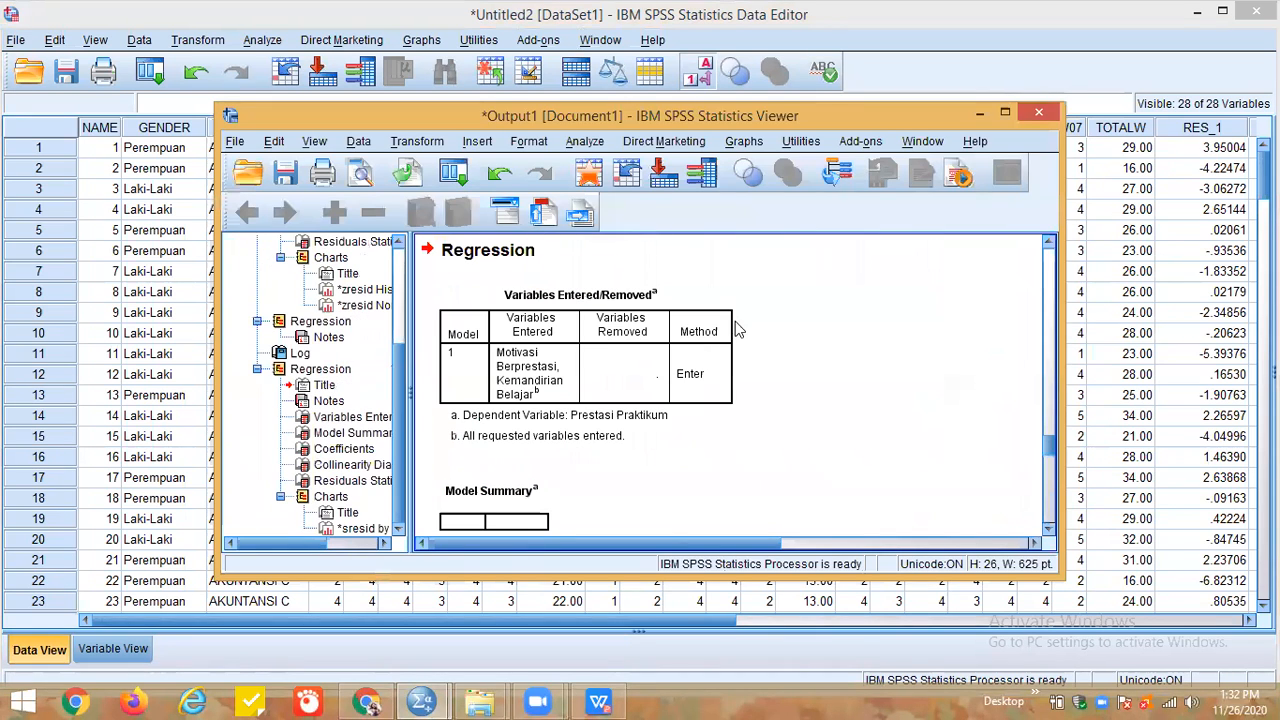
Examine the Coefficients and Collinearity Diagnostics tables in the maximized output, and return to the data editor
{"action": "left_click", "coordinate": [1005, 111]}
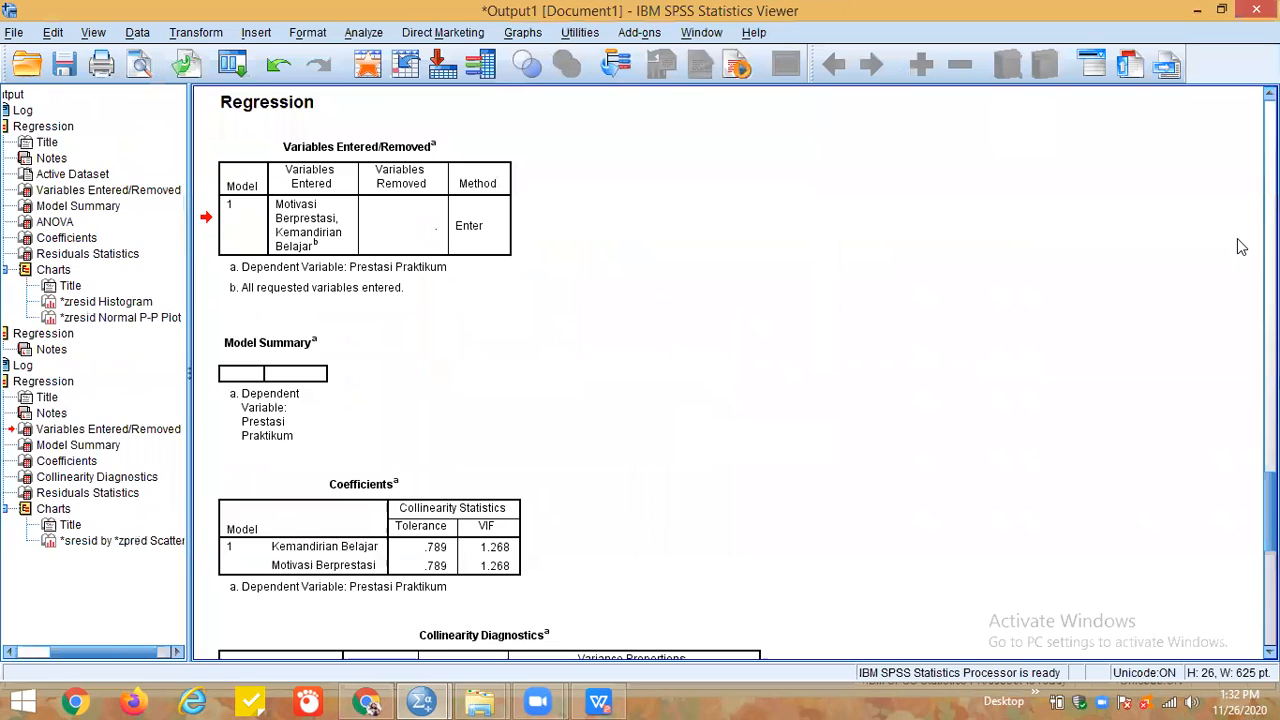
{"action": "scroll", "coordinate": [1241, 247], "scroll_direction": "up", "scroll_amount": 2}
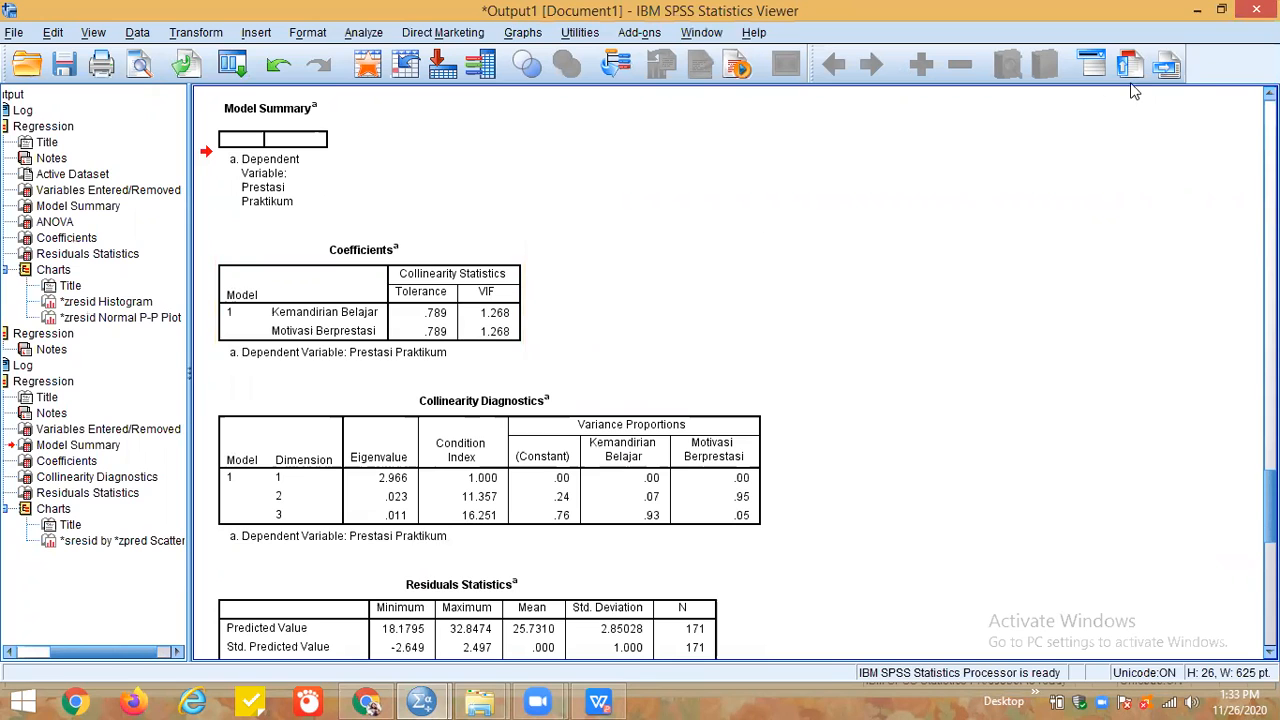
{"action": "left_click", "coordinate": [1193, 11]}
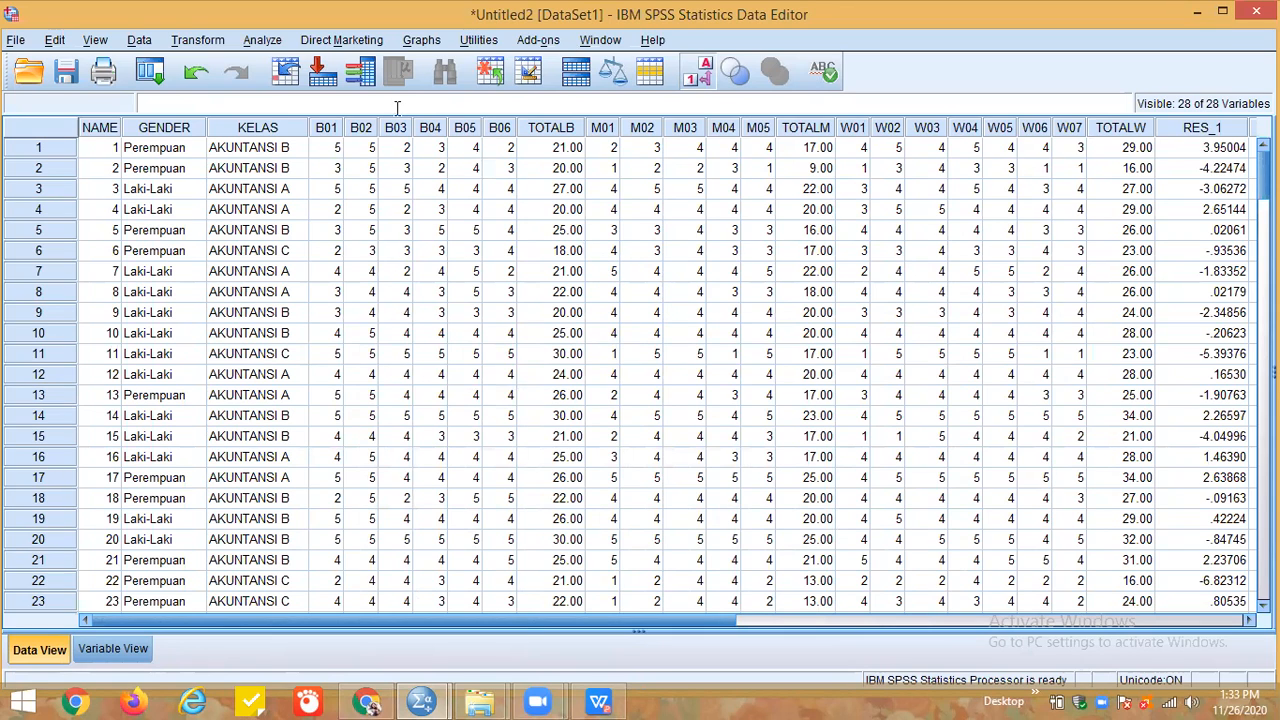
Reopen the Linear Regression setup and confirm its statistics with only collinearity diagnostics selected
{"action": "left_click", "coordinate": [270, 41]}
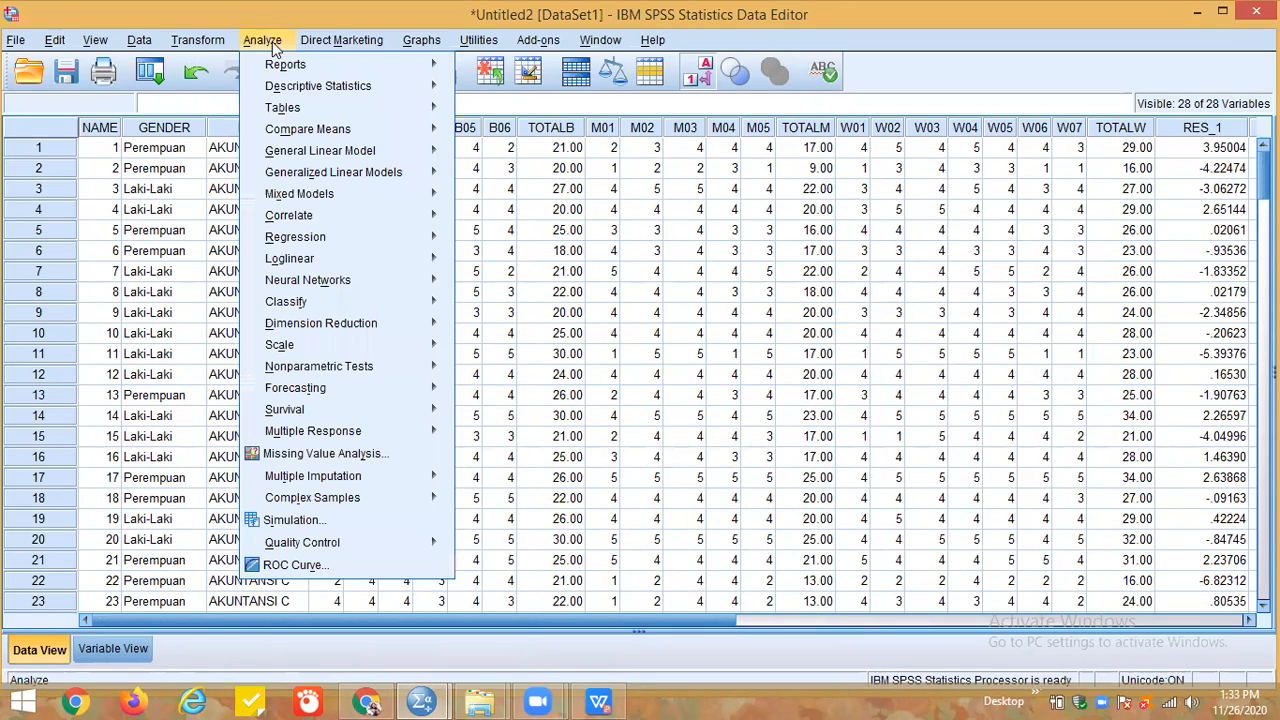
{"action": "mouse_move", "coordinate": [349, 240]}
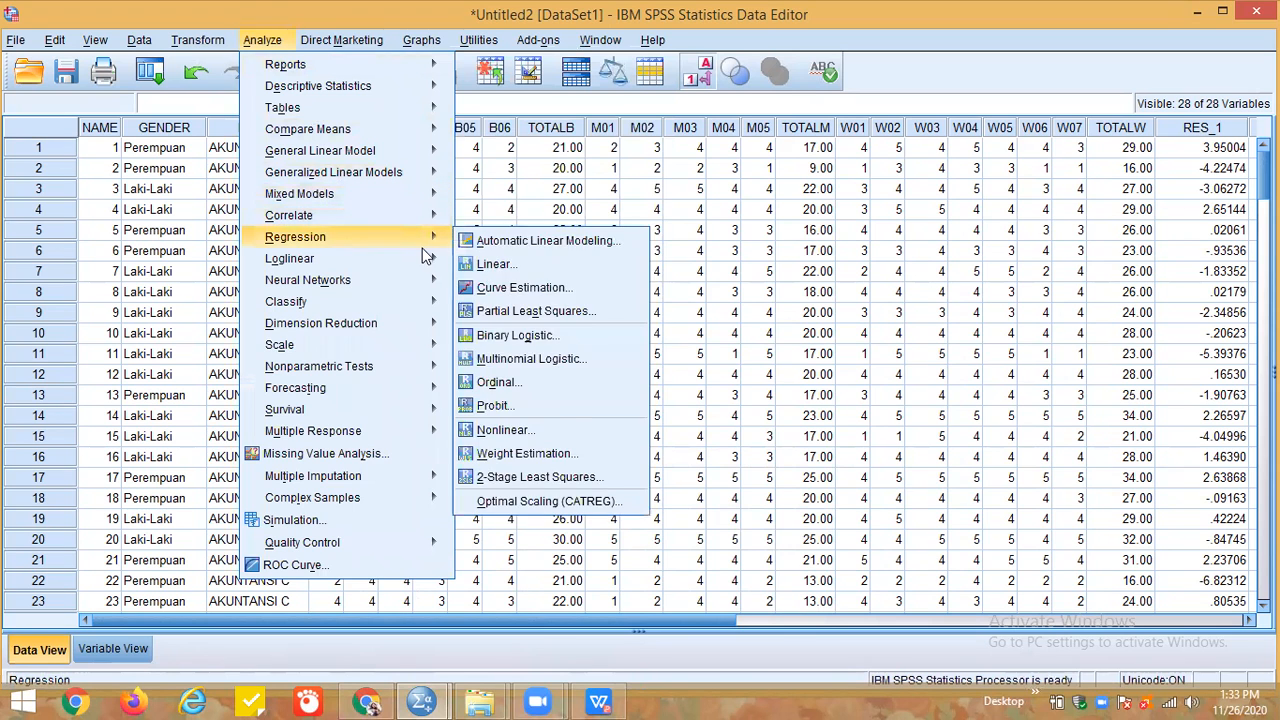
{"action": "left_click", "coordinate": [493, 265]}
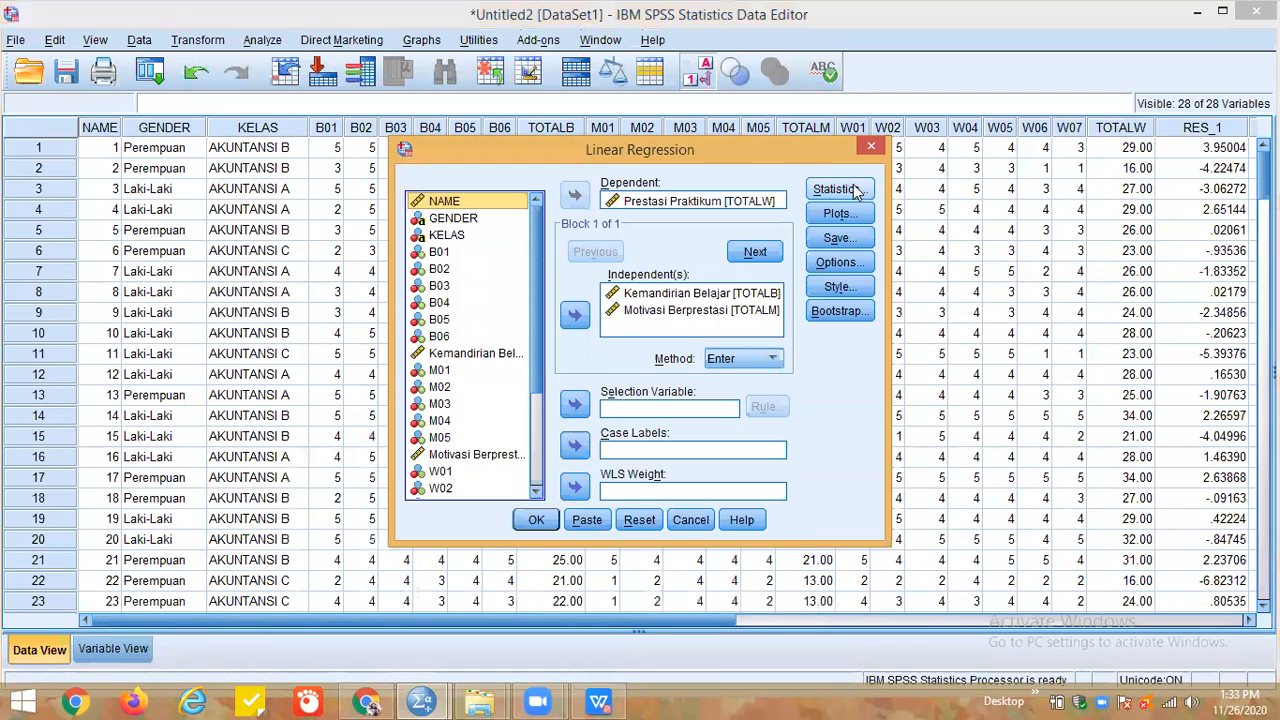
{"action": "left_click", "coordinate": [855, 191]}
{"action": "left_click", "coordinate": [641, 317]}
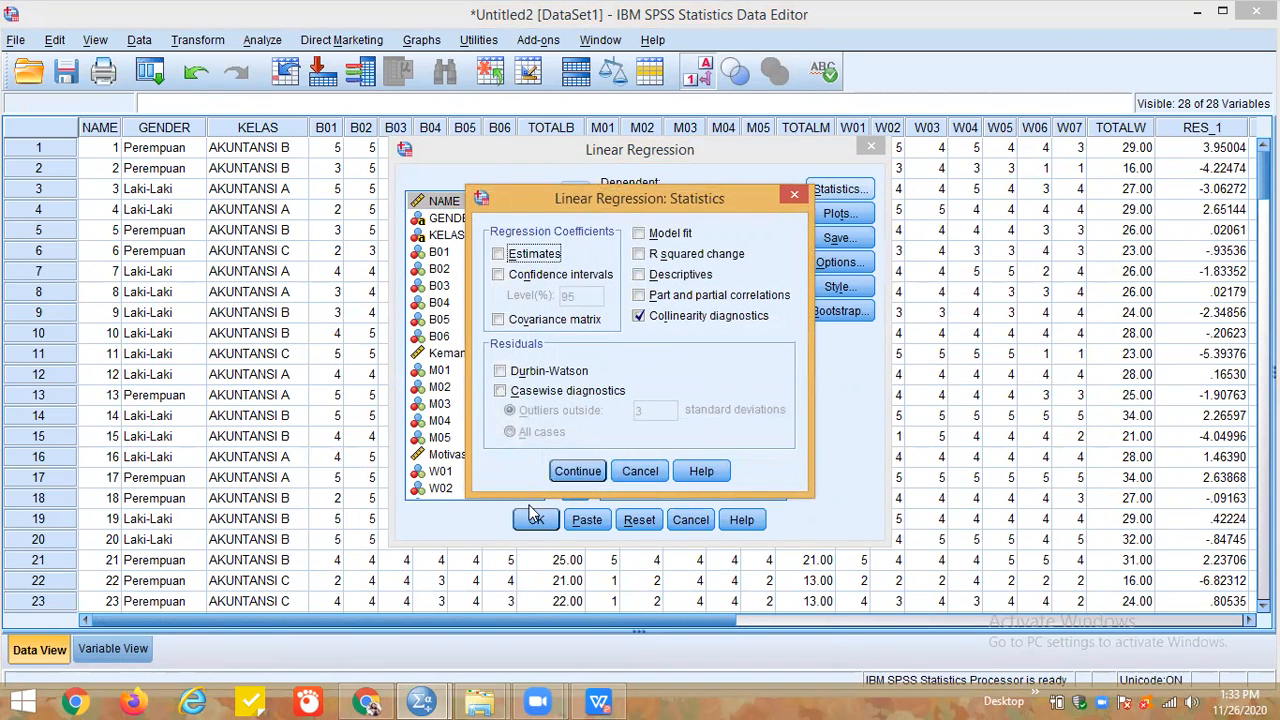
{"action": "left_click", "coordinate": [570, 472]}
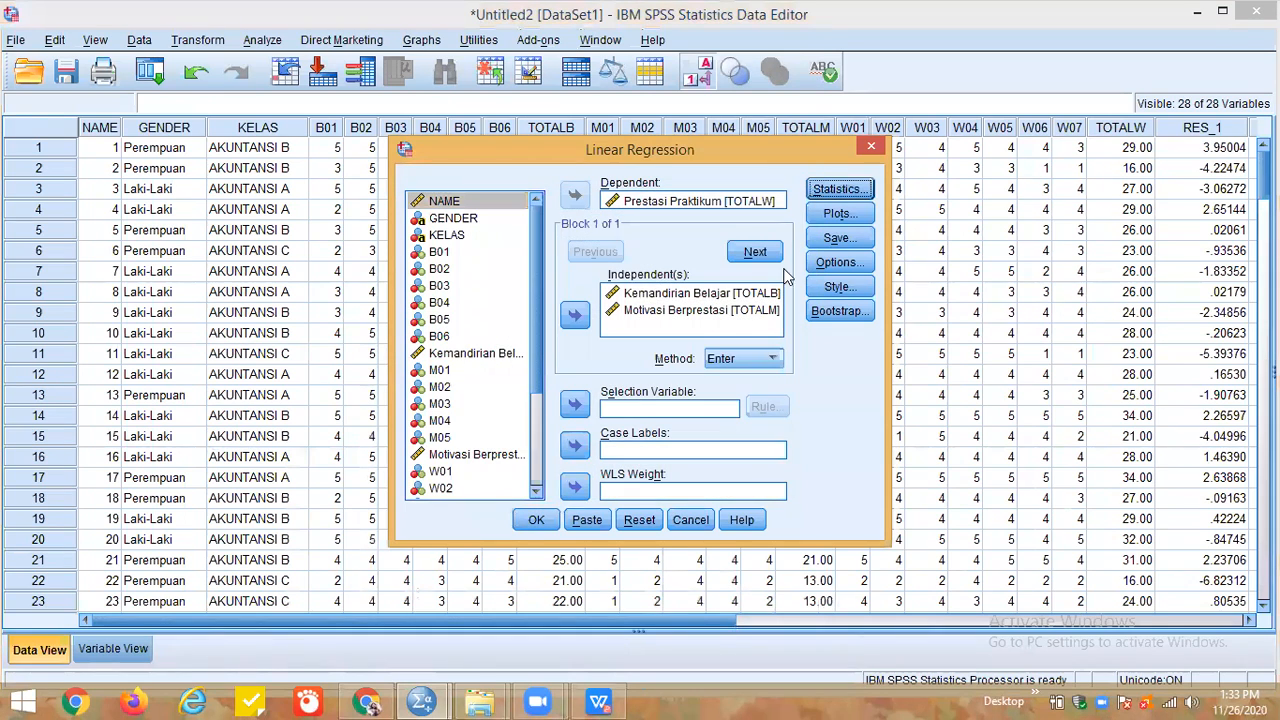
Define a regression scatterplot with *SRESID on the Y axis and *ZPRED on the X axis, and run the analysis
{"action": "left_click", "coordinate": [826, 212]}
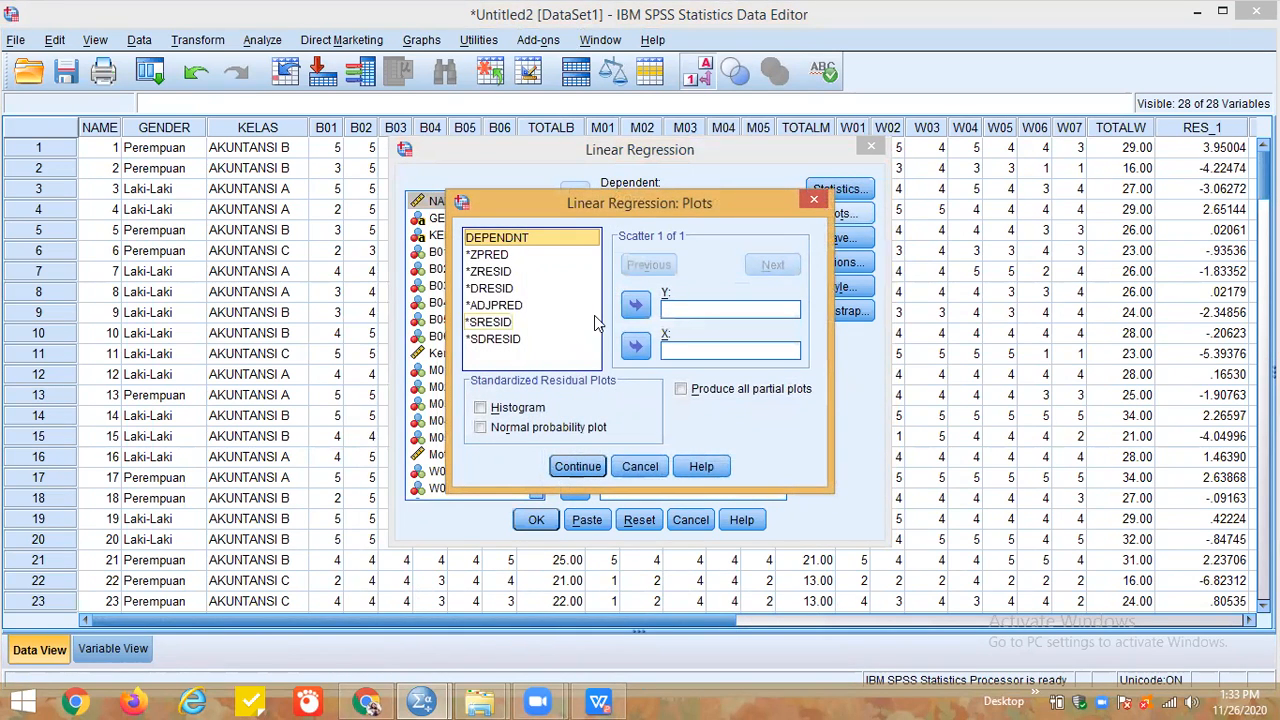
{"action": "left_click", "coordinate": [518, 323]}
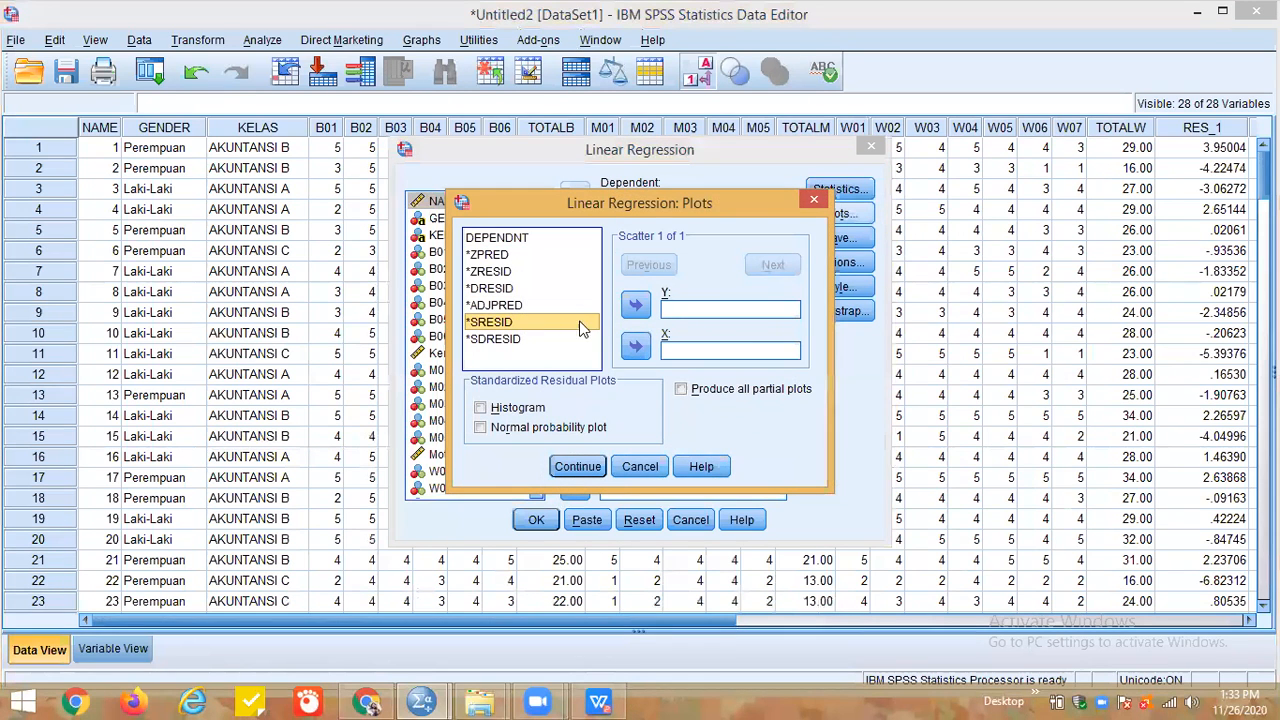
{"action": "left_click", "coordinate": [636, 305]}
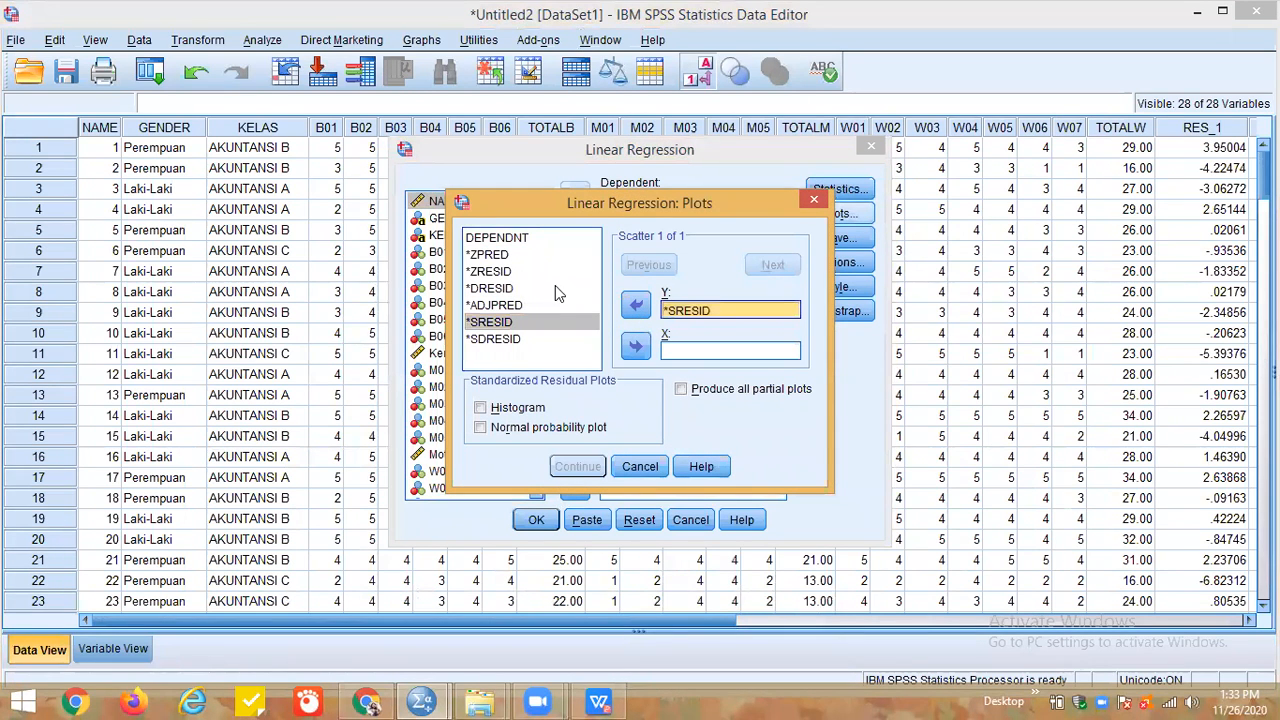
{"action": "left_click", "coordinate": [495, 256]}
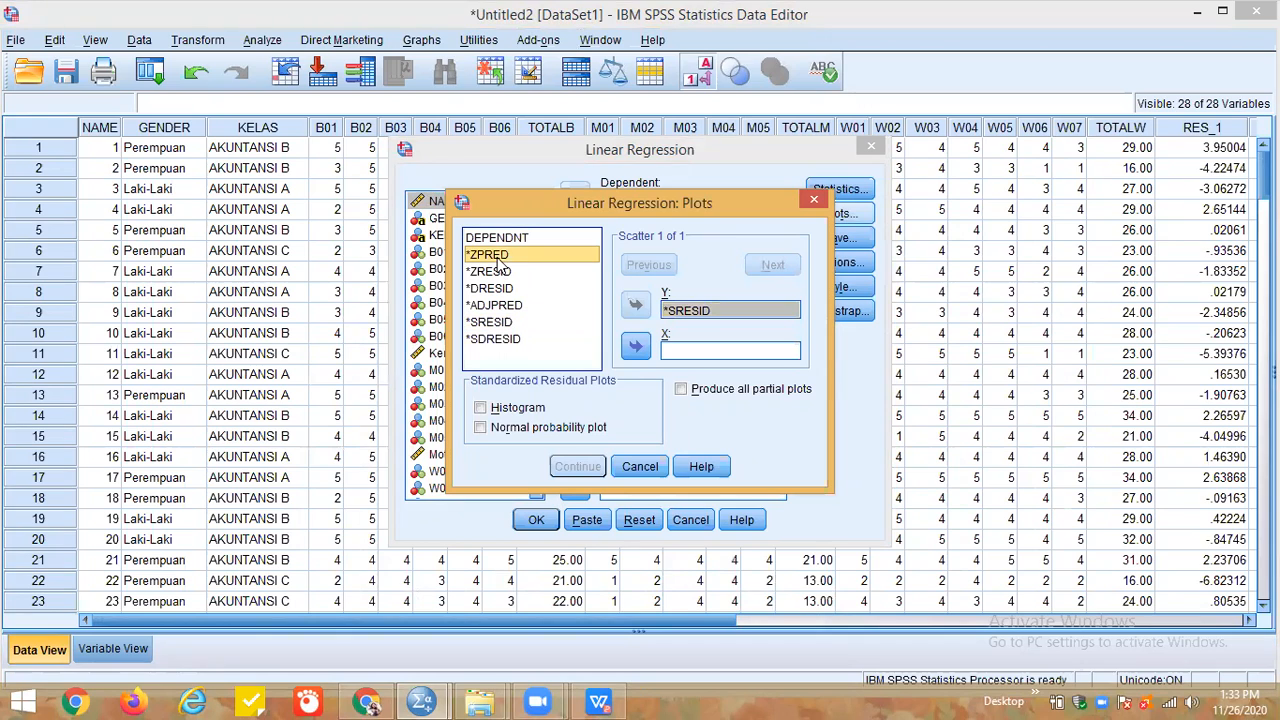
{"action": "left_click", "coordinate": [636, 347]}
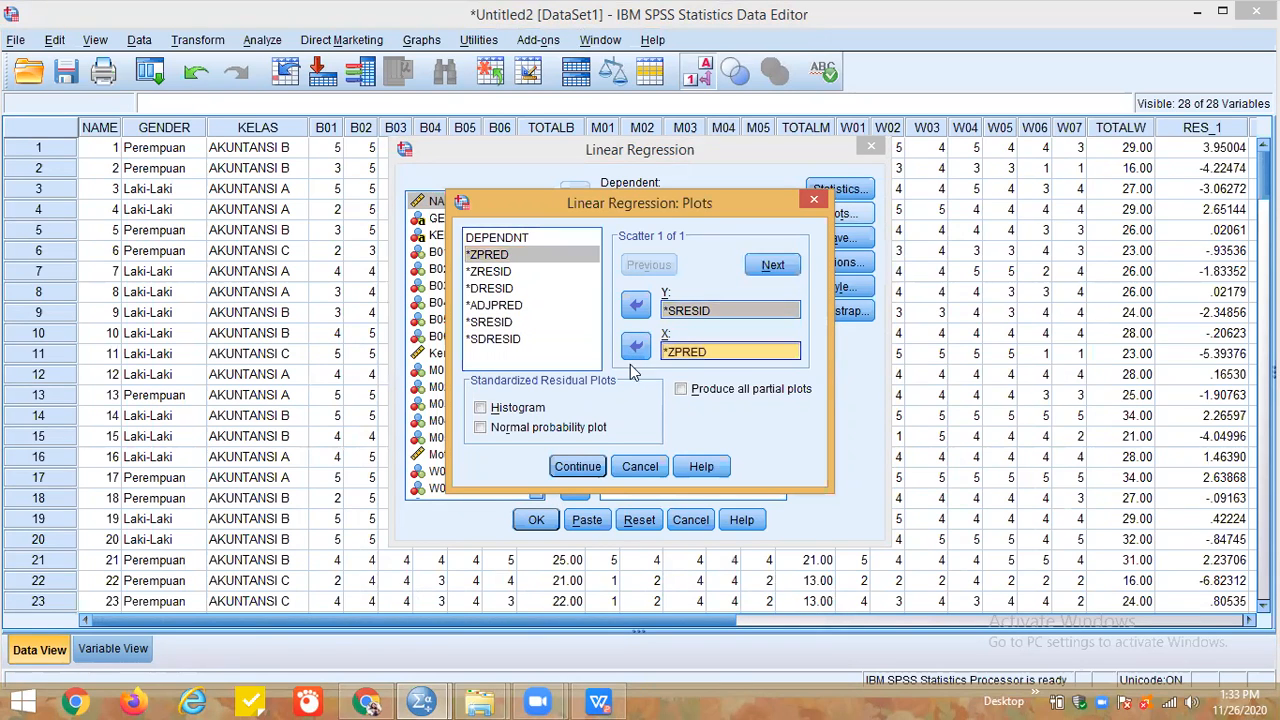
{"action": "left_click", "coordinate": [578, 468]}
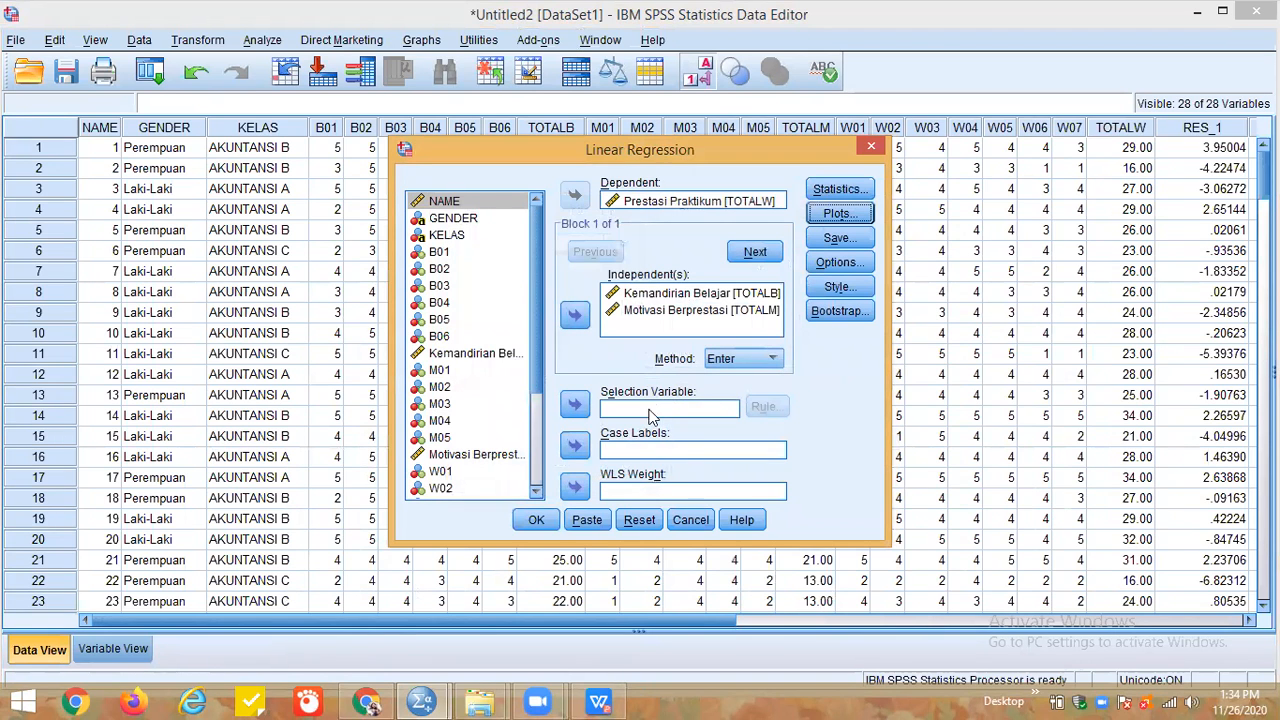
{"action": "left_click", "coordinate": [538, 521]}
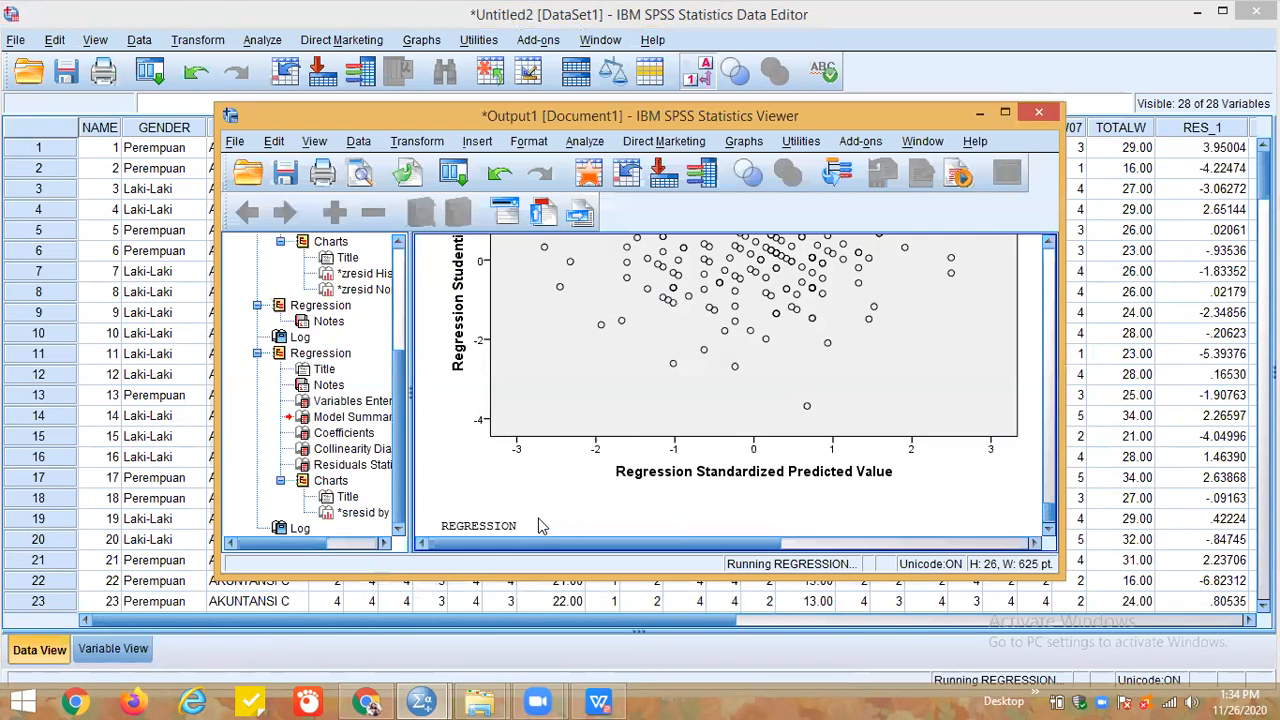
Examine the residual scatterplot for Prestasi Praktikum in the maximized output, and return to the data editor
{"action": "left_click", "coordinate": [1005, 112]}
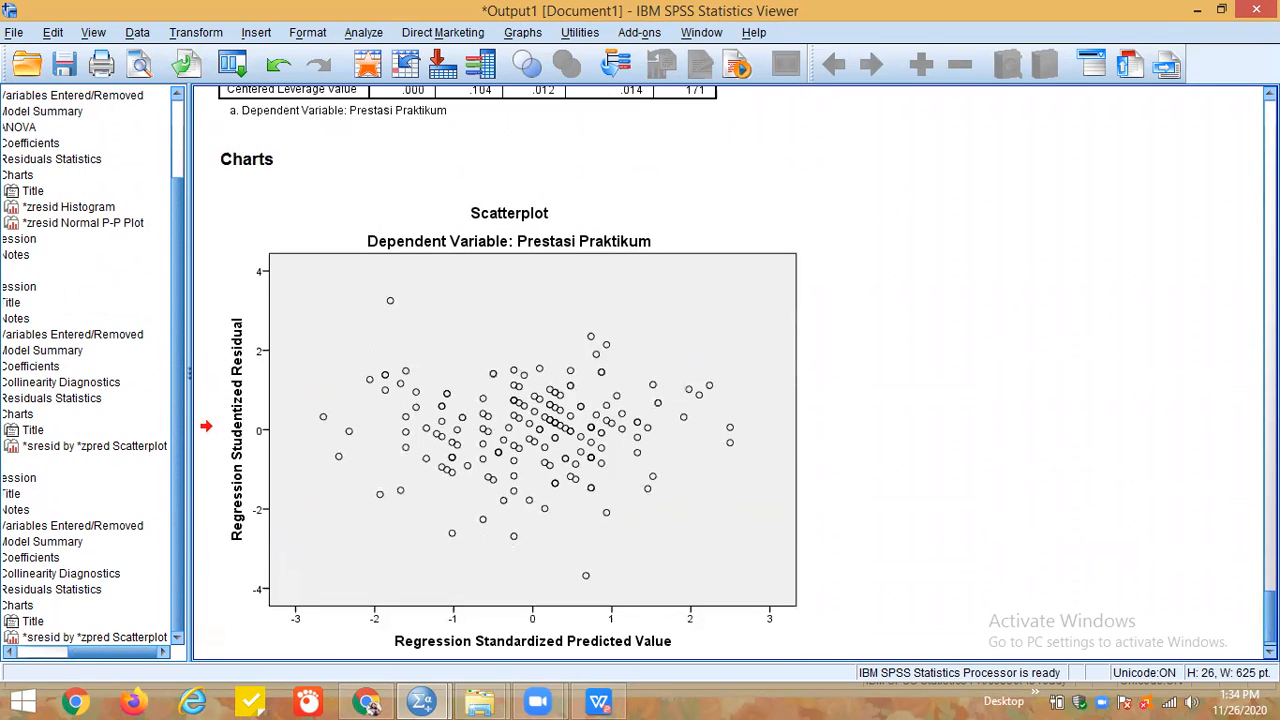
{"action": "left_click", "coordinate": [500, 425]}
{"action": "left_click", "coordinate": [1197, 10]}
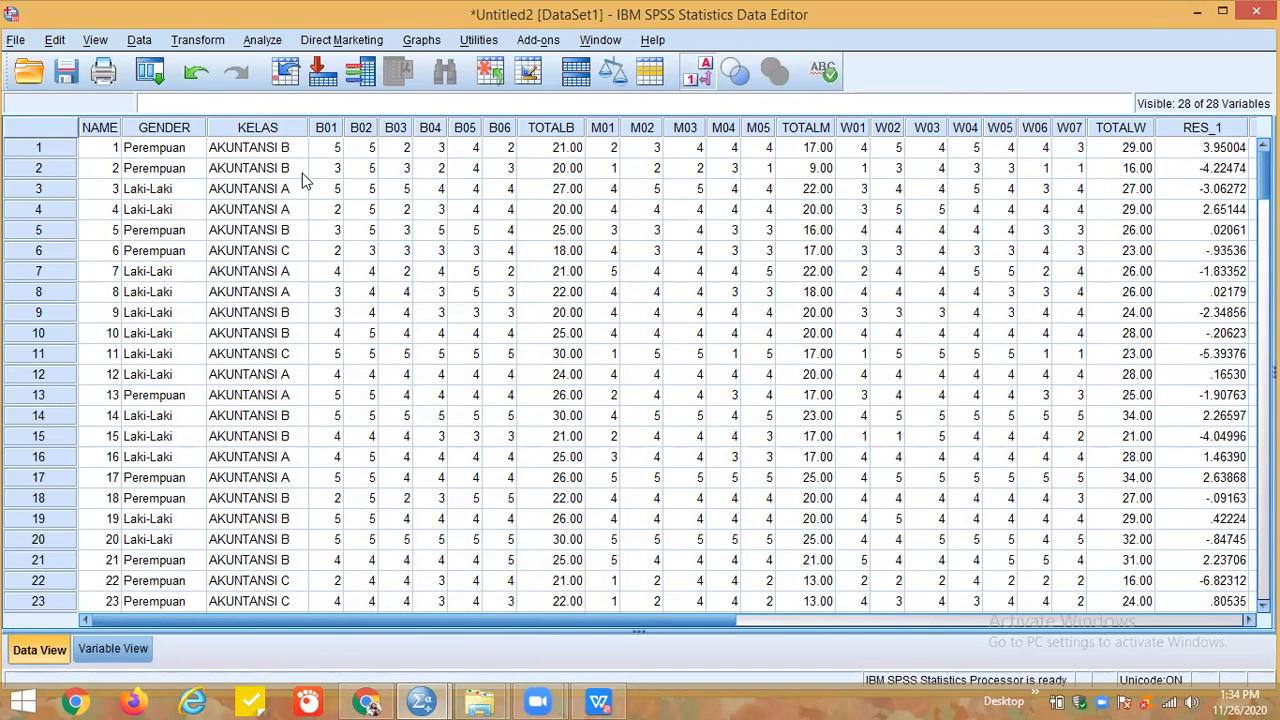
Start a Compute Variable transformation and clear the previous target variable name and numeric expression
{"action": "left_click", "coordinate": [197, 42]}
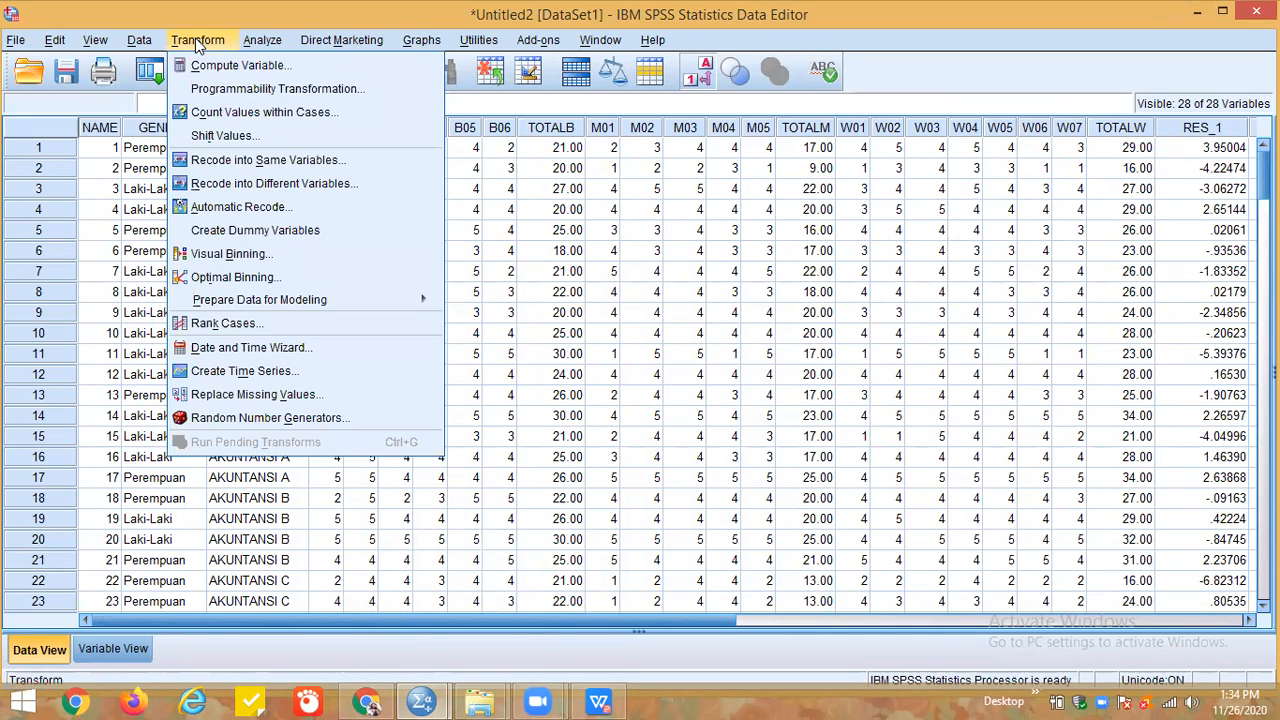
{"action": "left_click", "coordinate": [251, 65]}
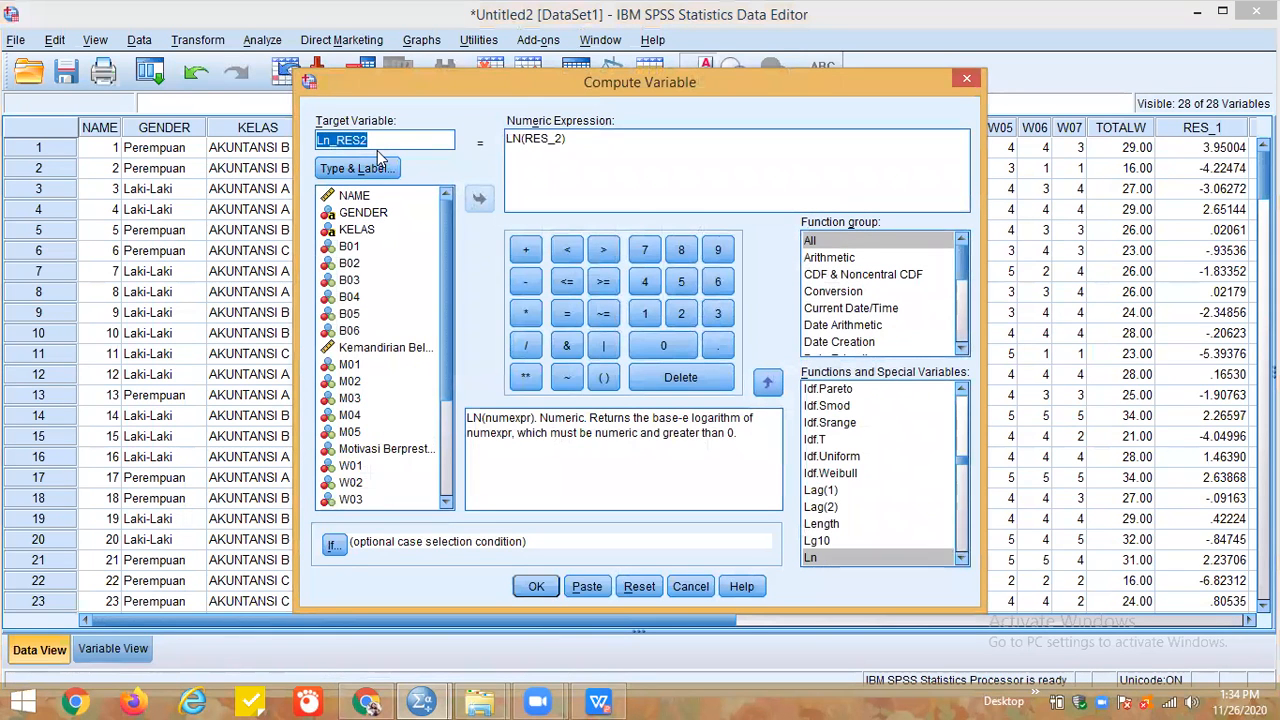
{"action": "key", "text": "BackSpace"}
{"action": "left_click", "coordinate": [582, 143]}
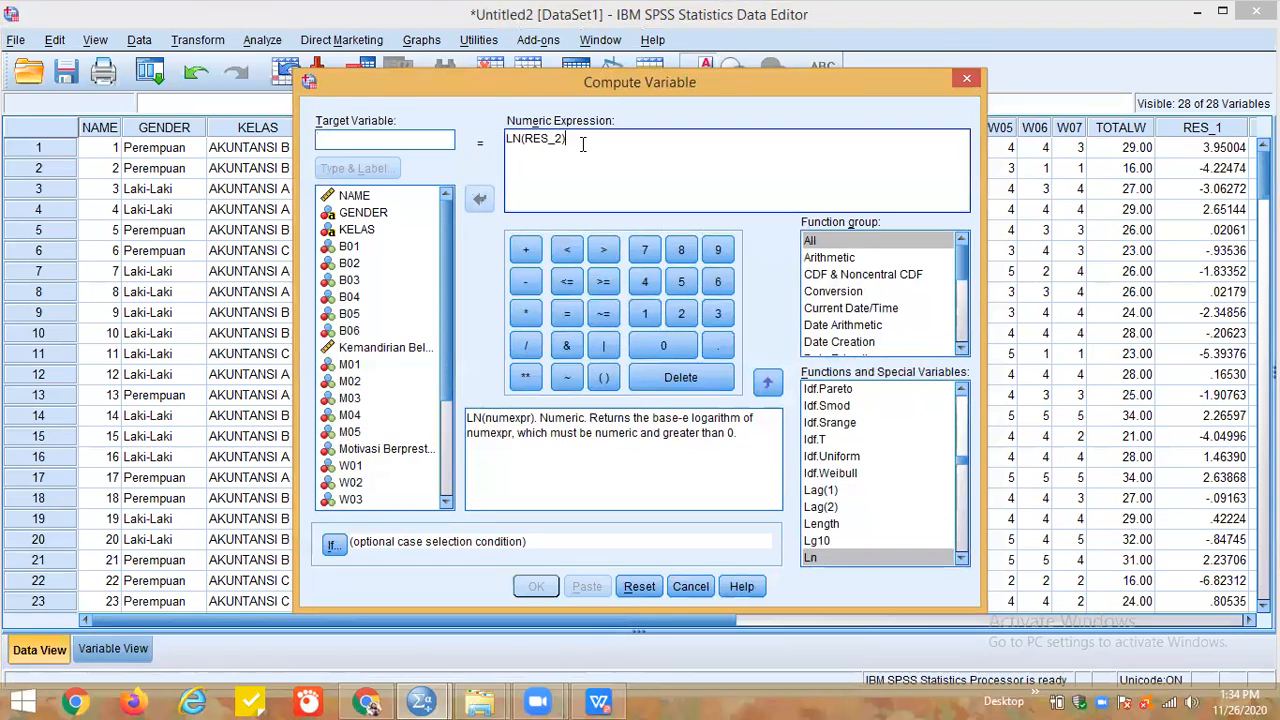
{"action": "key", "text": "BackSpace"}
{"action": "key", "text": "BackSpace"}
{"action": "key", "text": "BackSpace"}
{"action": "key", "text": "BackSpace"}
{"action": "key", "text": "BackSpace"}
{"action": "key", "text": "BackSpace"}
{"action": "key", "text": "BackSpace"}
{"action": "key", "text": "BackSpace"}
Name the target variable of the computation Abs_RES1
{"action": "left_click", "coordinate": [369, 143]}
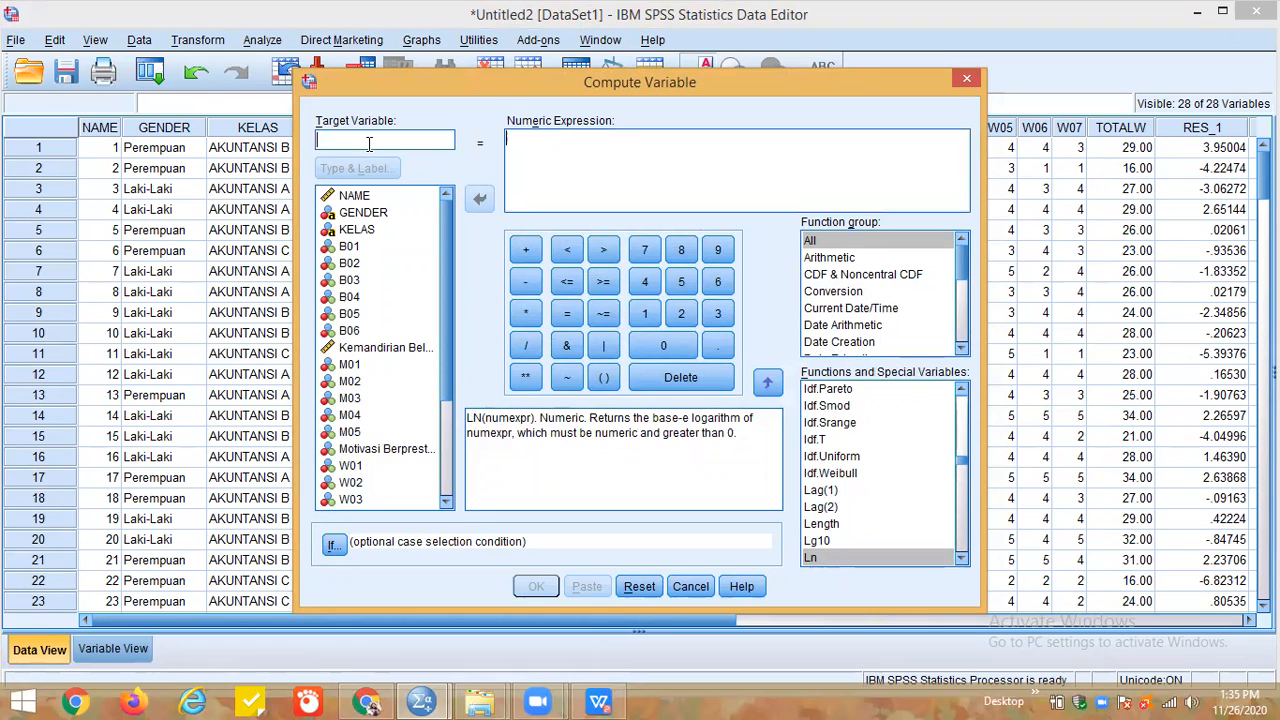
{"action": "type", "text": "Ab"}
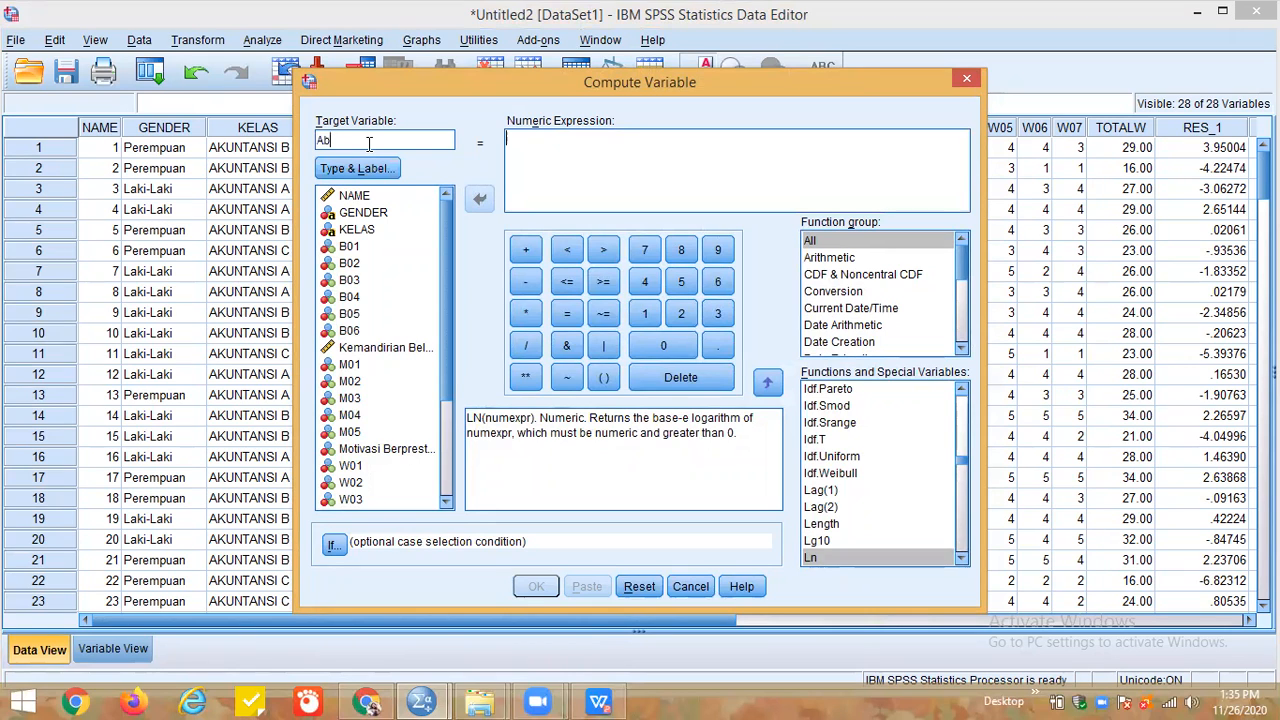
{"action": "type", "text": "s"}
{"action": "type", "text": "_RES1"}
Build the numeric expression ABS(RES_1) from the Abs function and the unstandardized residual variable
{"action": "left_click", "coordinate": [891, 246]}
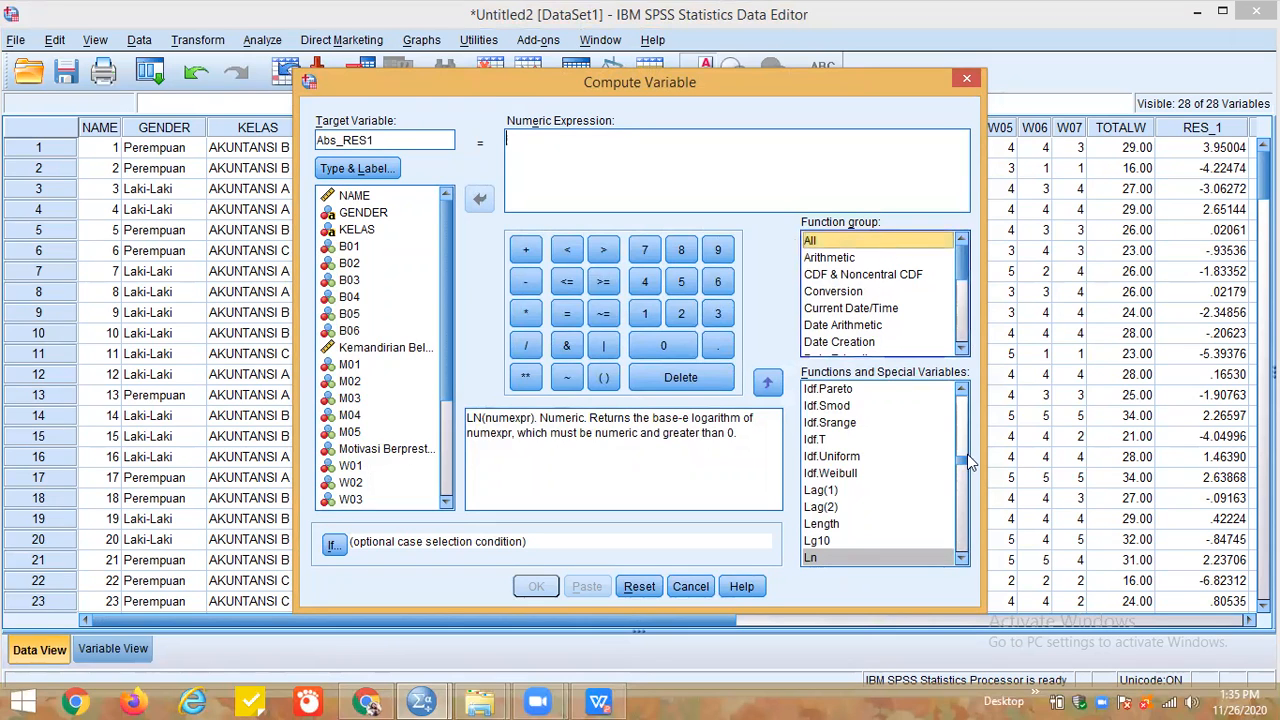
{"action": "left_click_drag", "start_coordinate": [958, 444], "coordinate": [960, 396]}
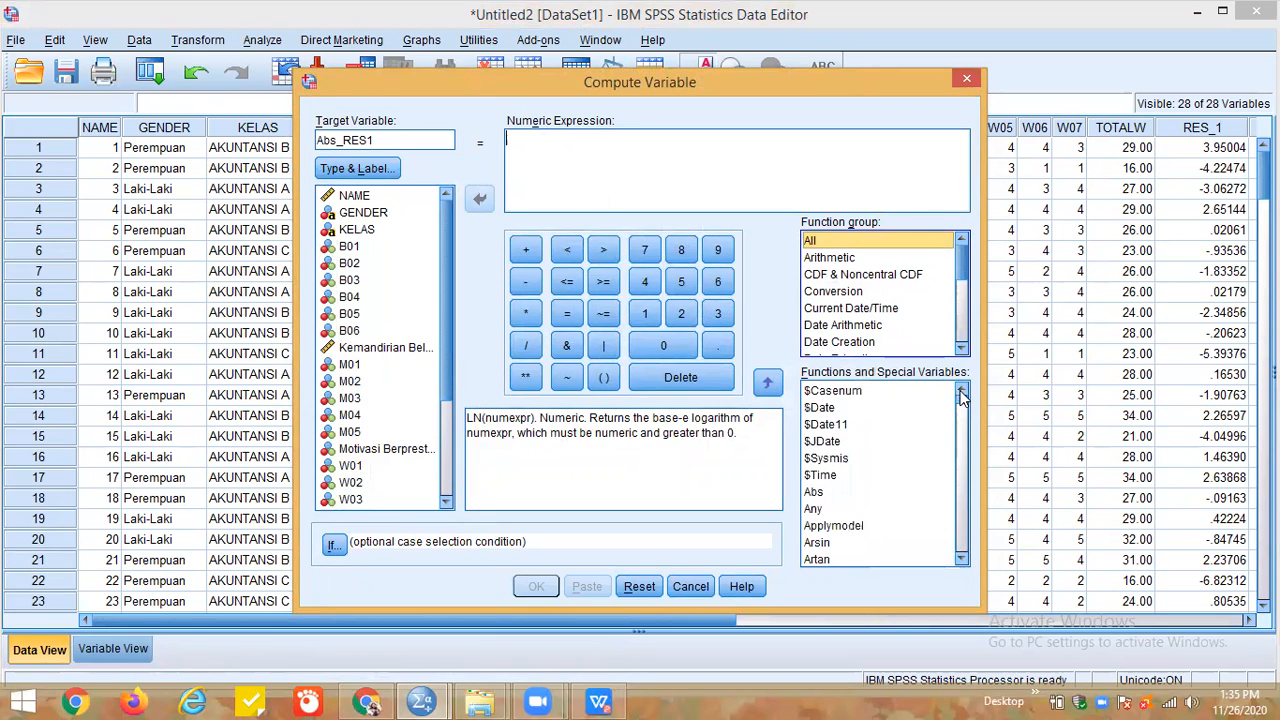
{"action": "left_click", "coordinate": [812, 492]}
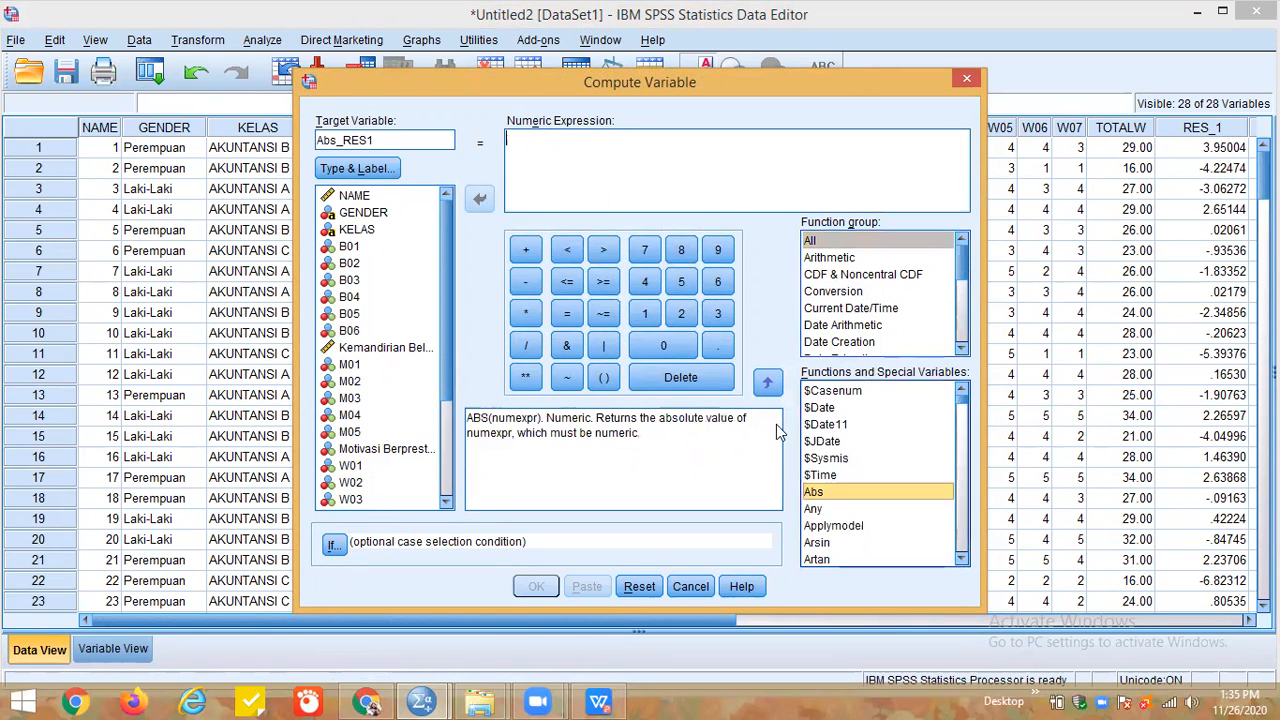
{"action": "left_click", "coordinate": [767, 382]}
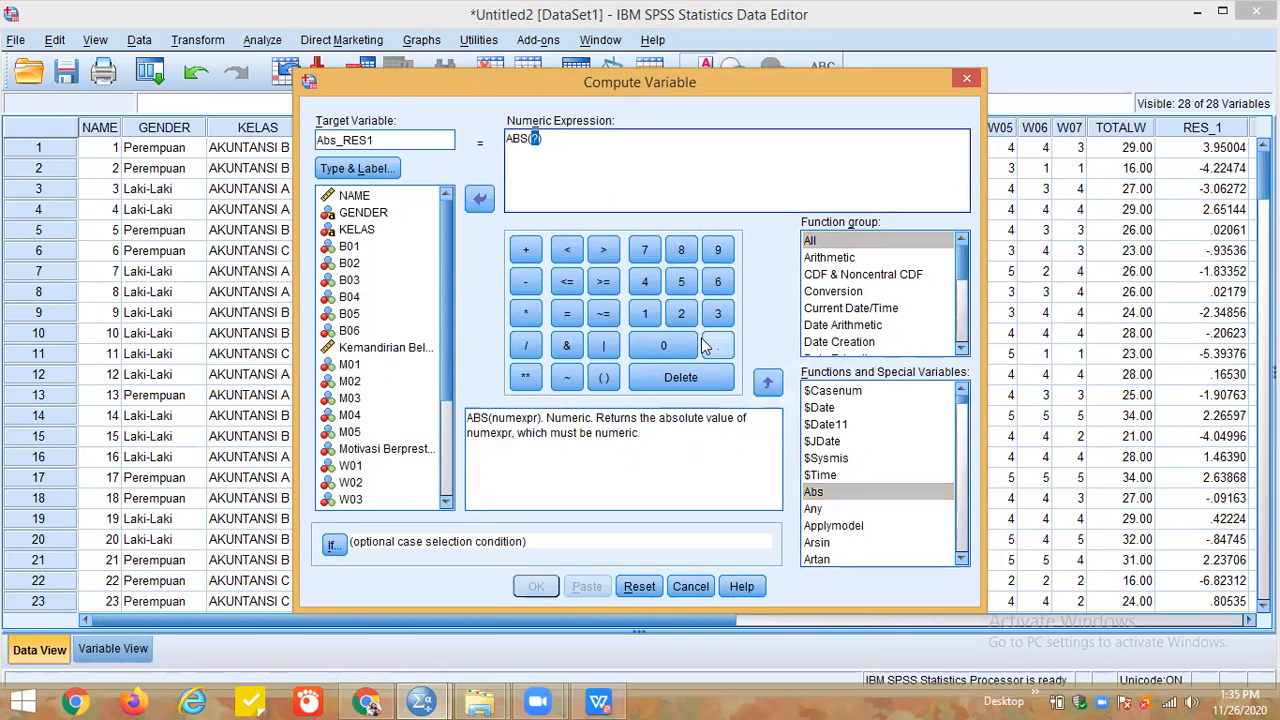
{"action": "key", "text": "Delete"}
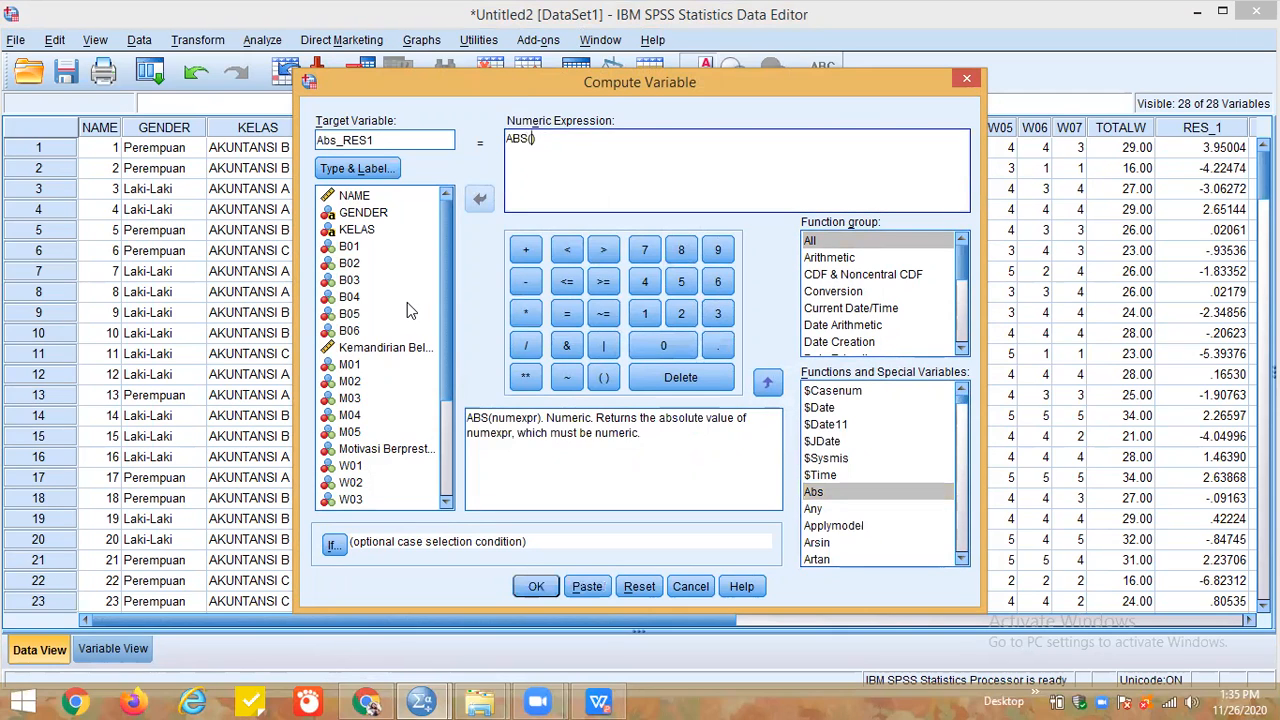
{"action": "scroll", "coordinate": [442, 318], "scroll_direction": "down", "scroll_amount": 3}
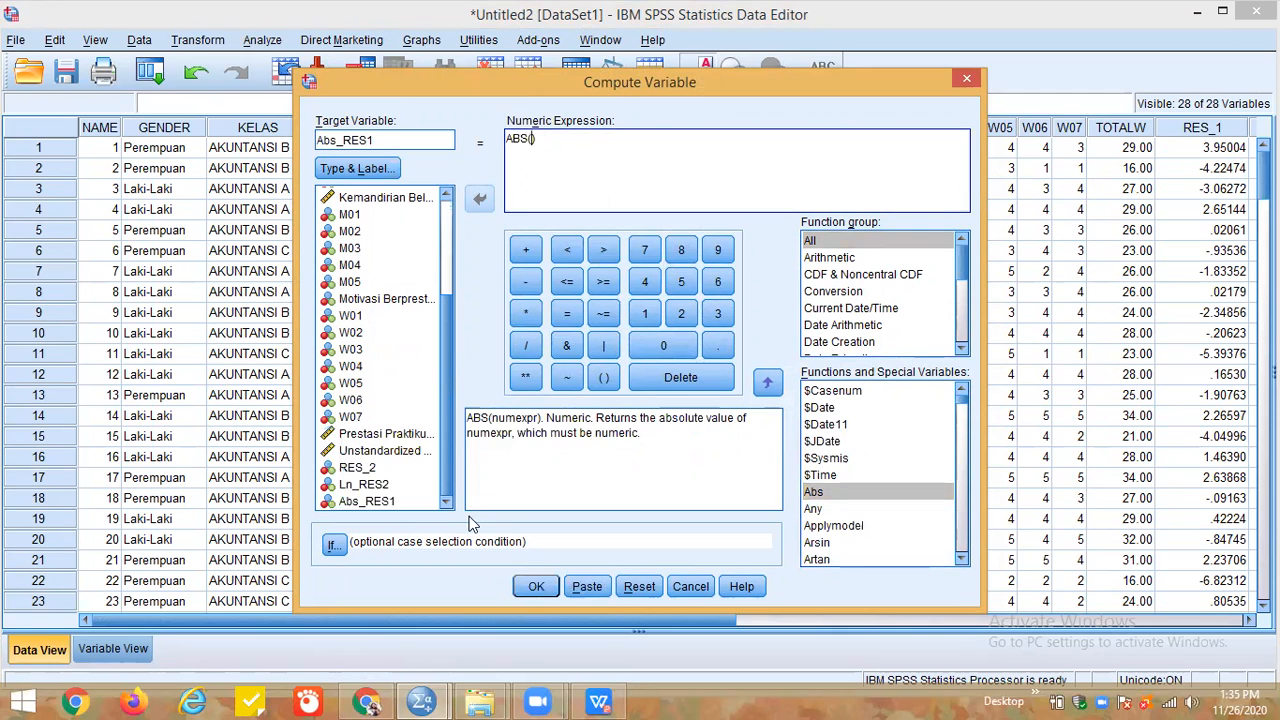
{"action": "left_click", "coordinate": [417, 455]}
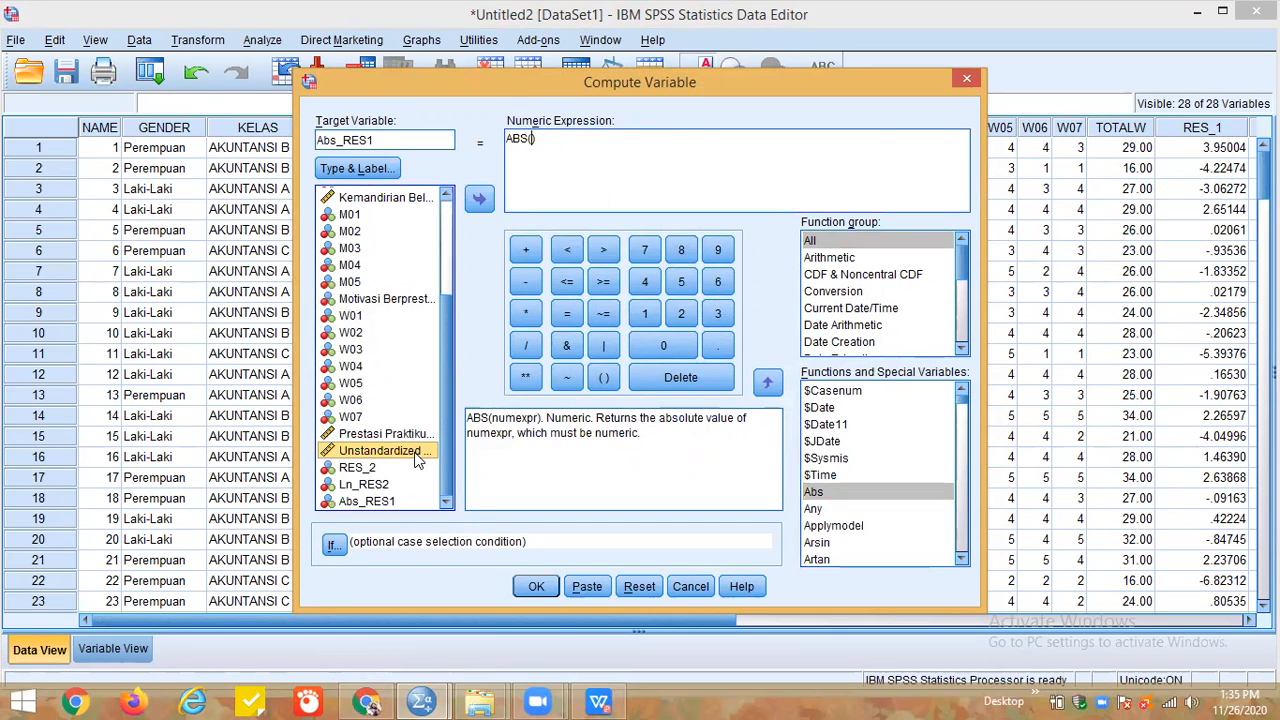
{"action": "left_click", "coordinate": [480, 200]}
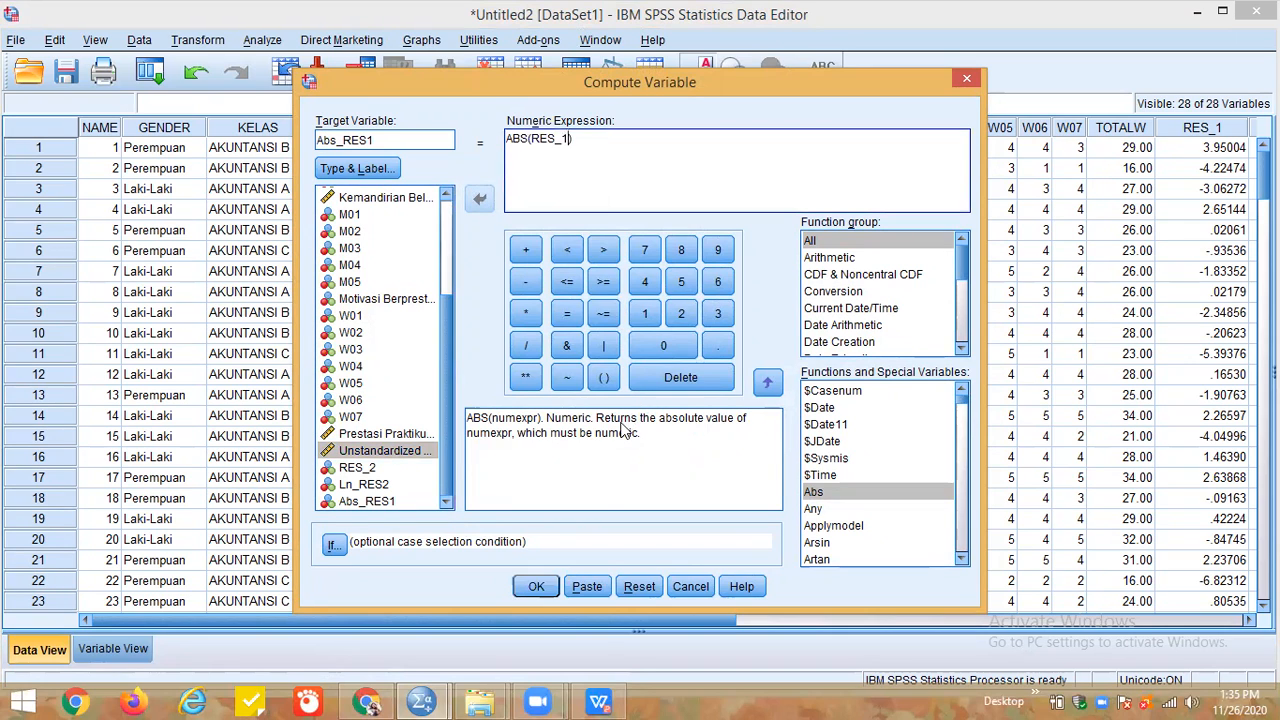
Run the computation, overwriting the existing Abs_RES1 variable, and return to the data editor to show the Abs_RES1 column
{"action": "left_click", "coordinate": [536, 587]}
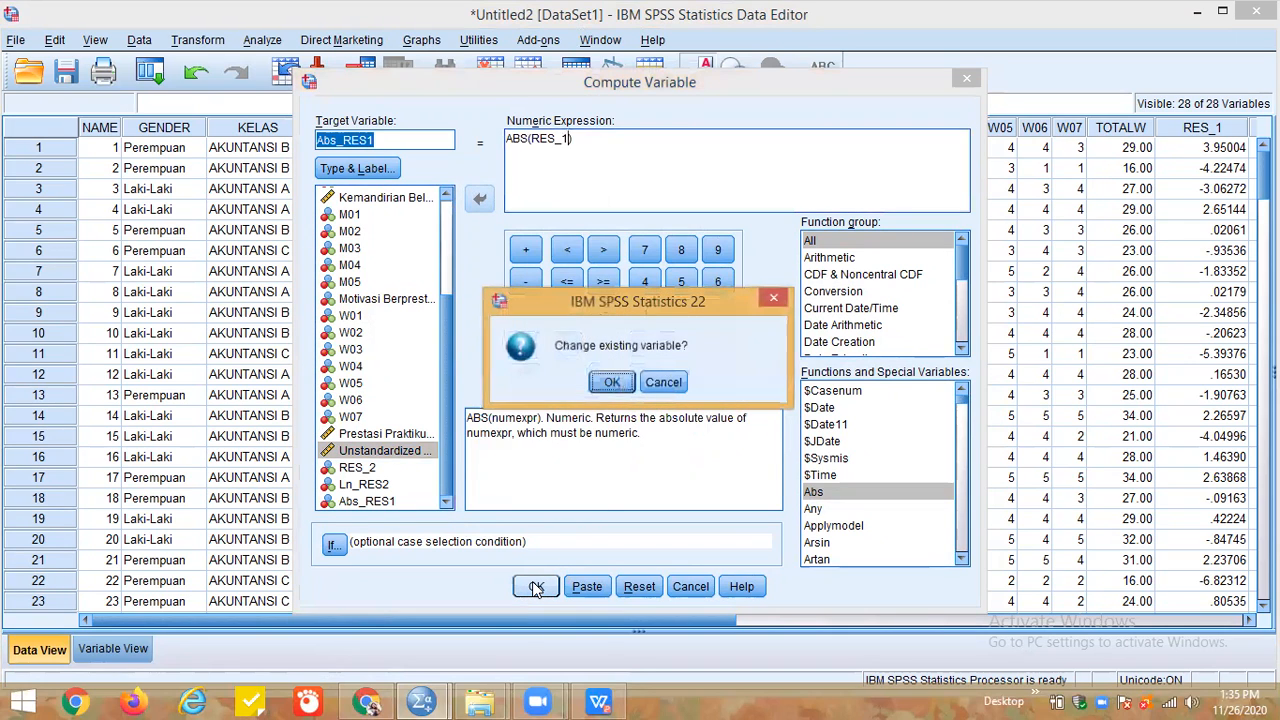
{"action": "left_click", "coordinate": [610, 383]}
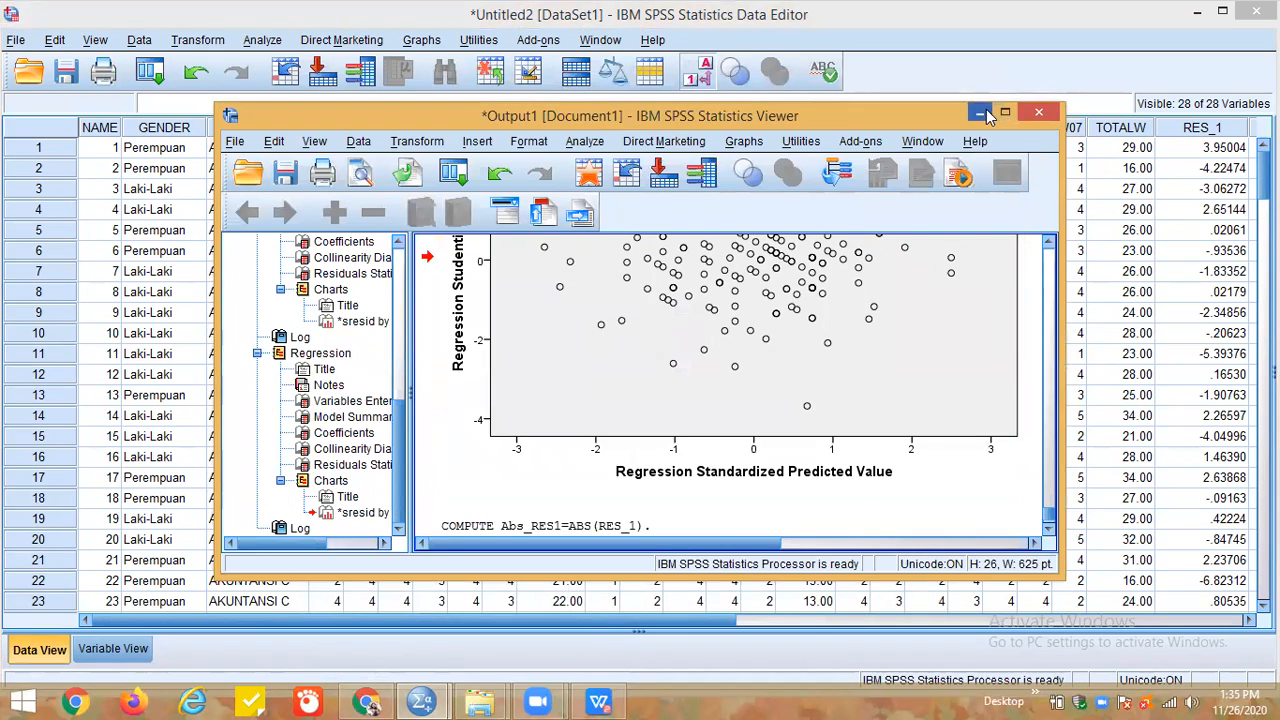
{"action": "left_click", "coordinate": [985, 112]}
{"action": "left_click_drag", "start_coordinate": [660, 619], "coordinate": [825, 610]}
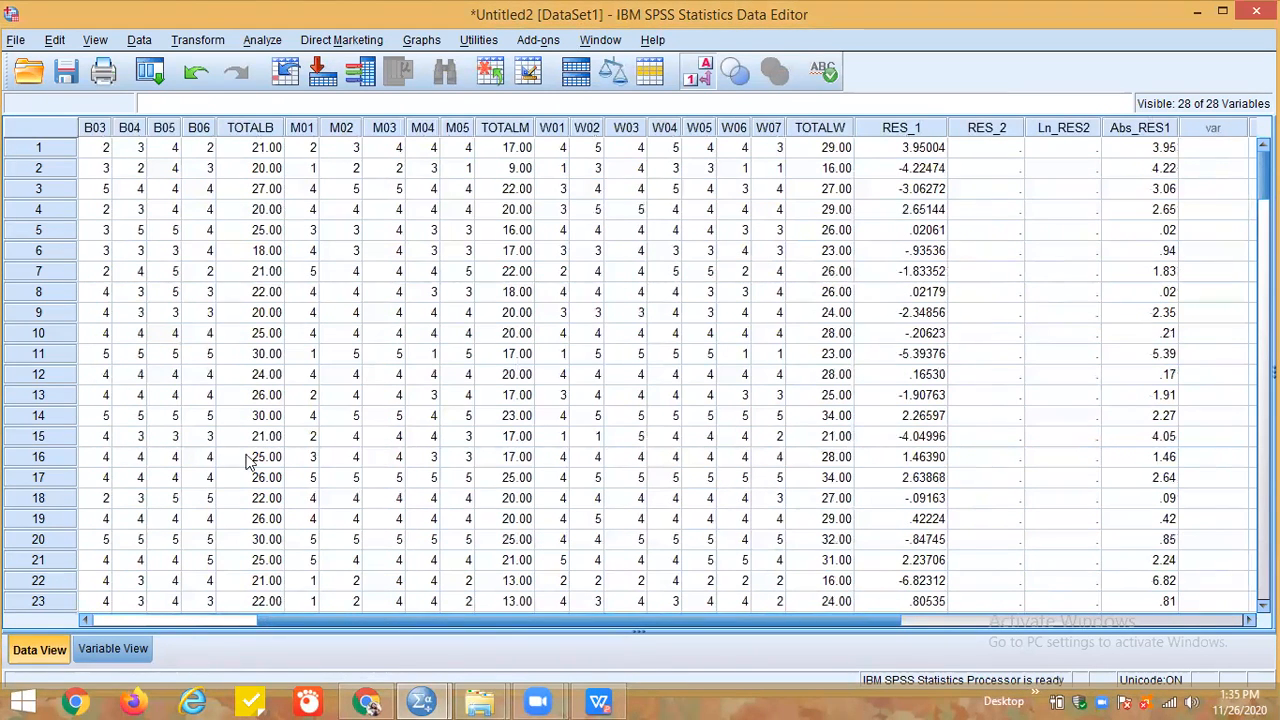
Start a Linear Regression and replace the dependent variable Prestasi Praktikum with Abs_RES1
{"action": "left_click", "coordinate": [262, 38]}
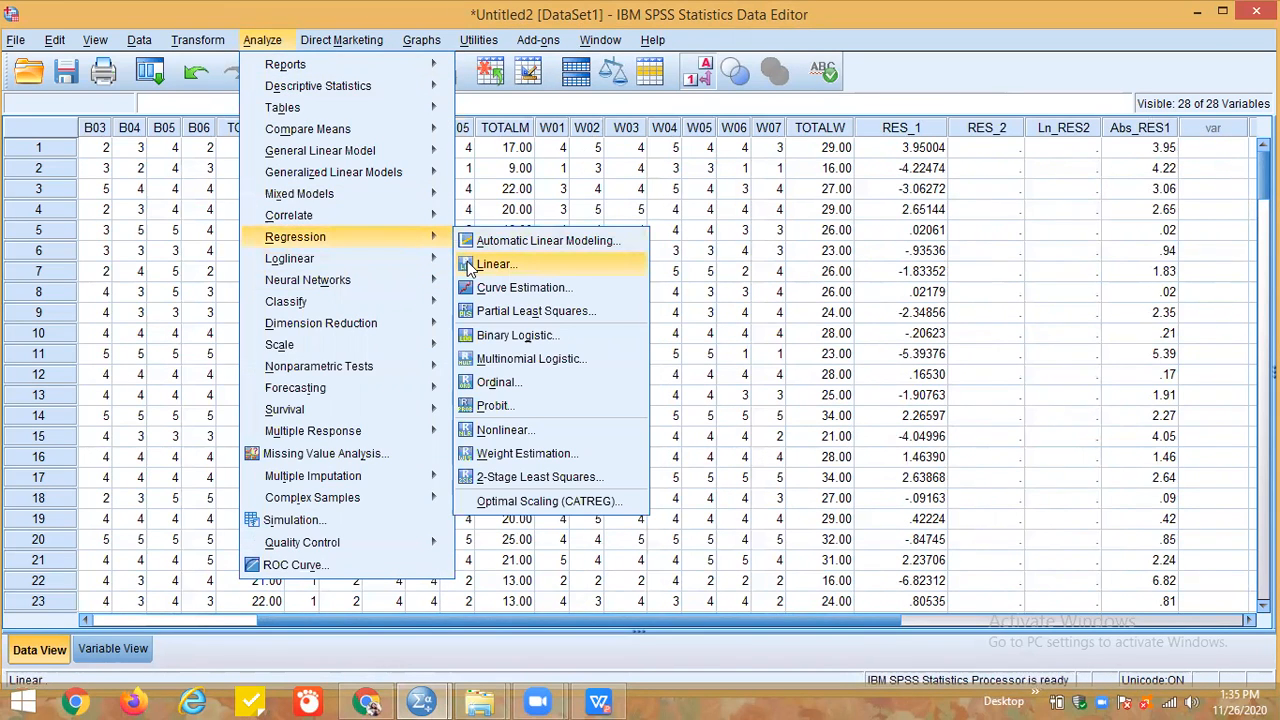
{"action": "left_click", "coordinate": [493, 264]}
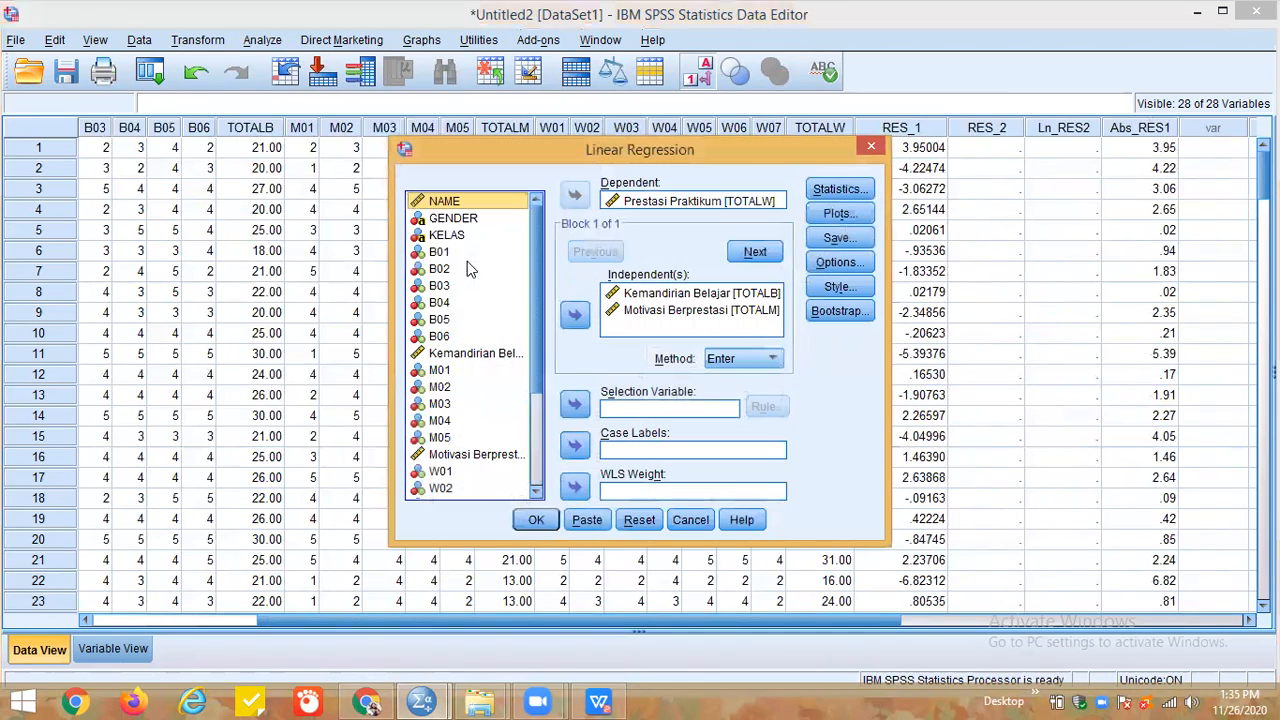
{"action": "left_click", "coordinate": [712, 201]}
{"action": "left_click", "coordinate": [574, 197]}
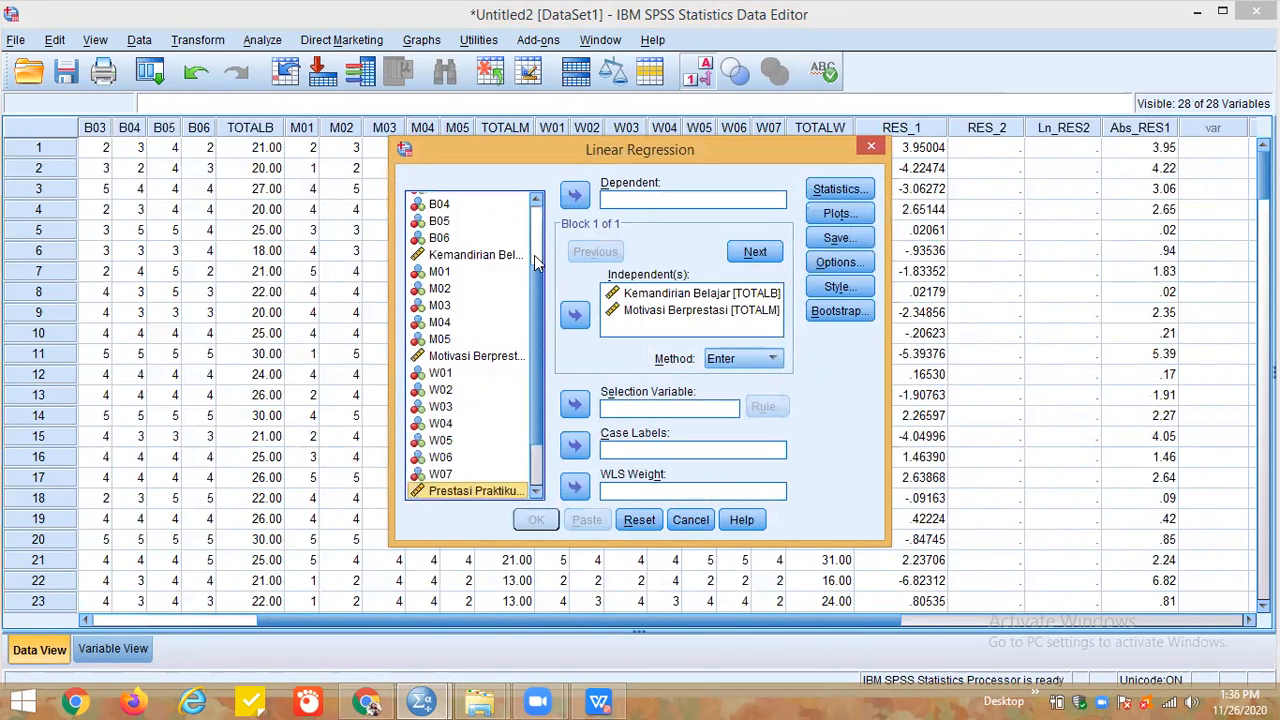
{"action": "scroll", "coordinate": [540, 290], "scroll_direction": "down", "scroll_amount": 2}
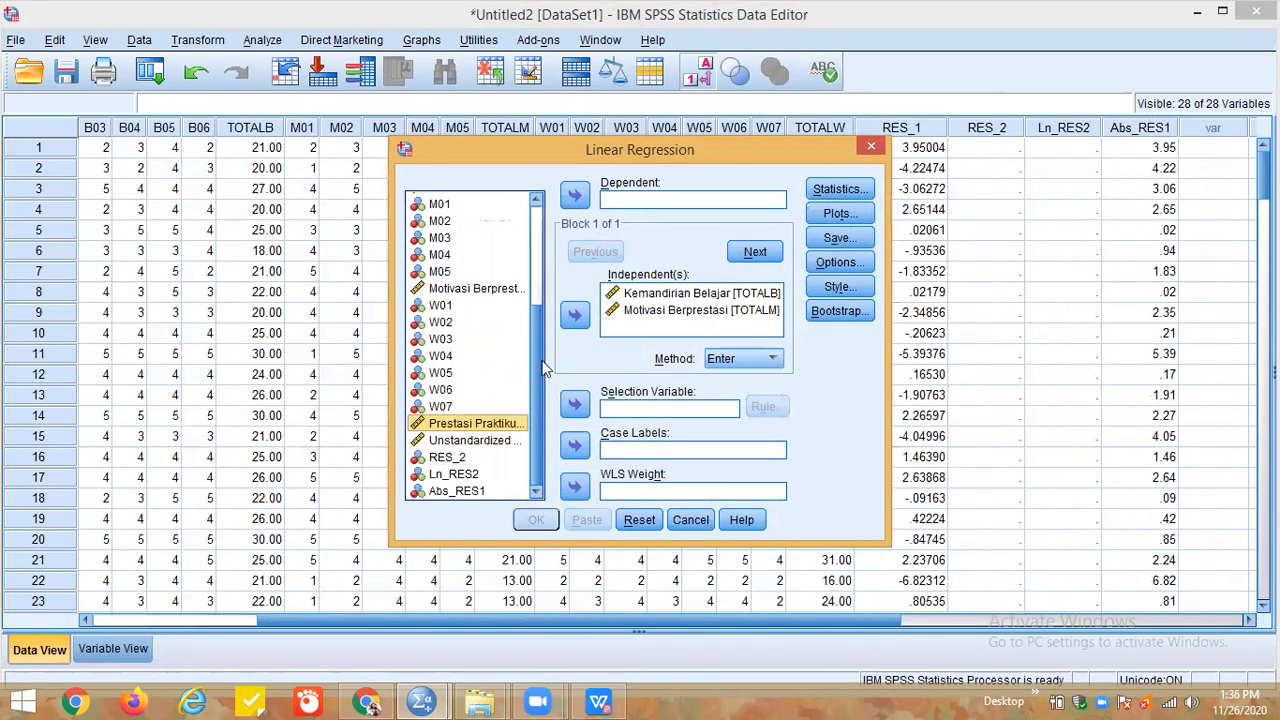
{"action": "left_click", "coordinate": [473, 492]}
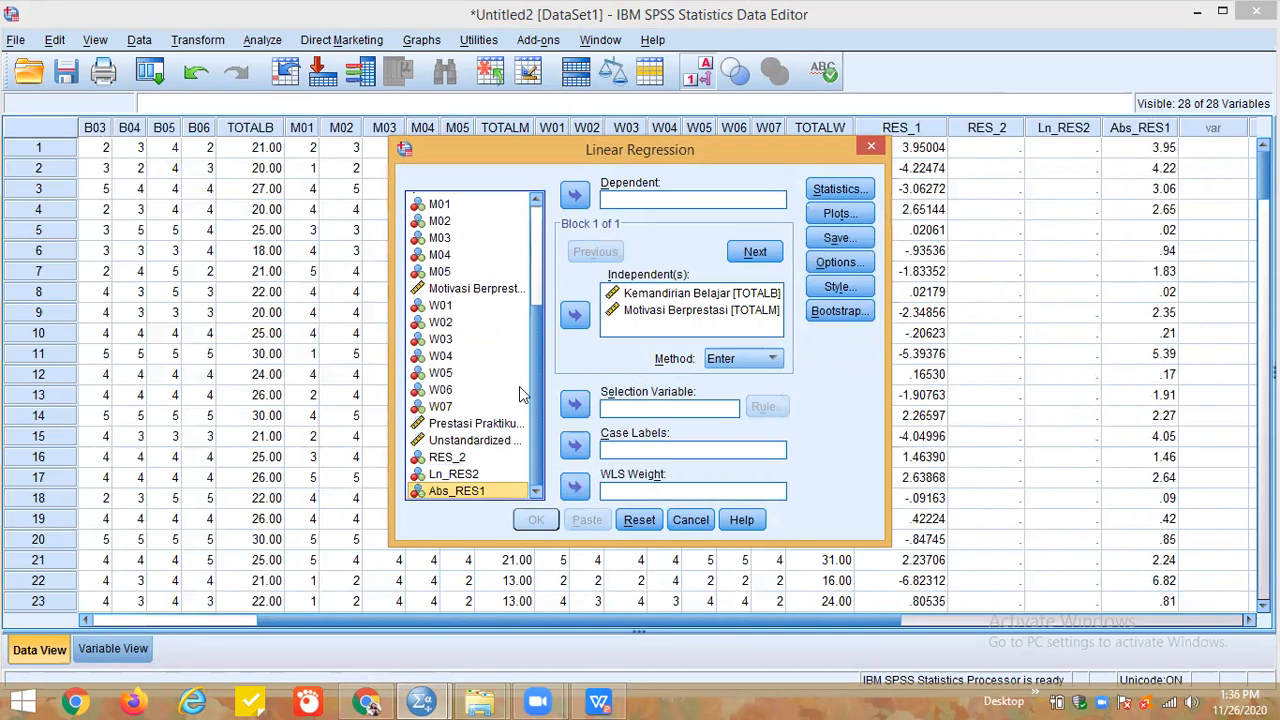
{"action": "left_click", "coordinate": [575, 197]}
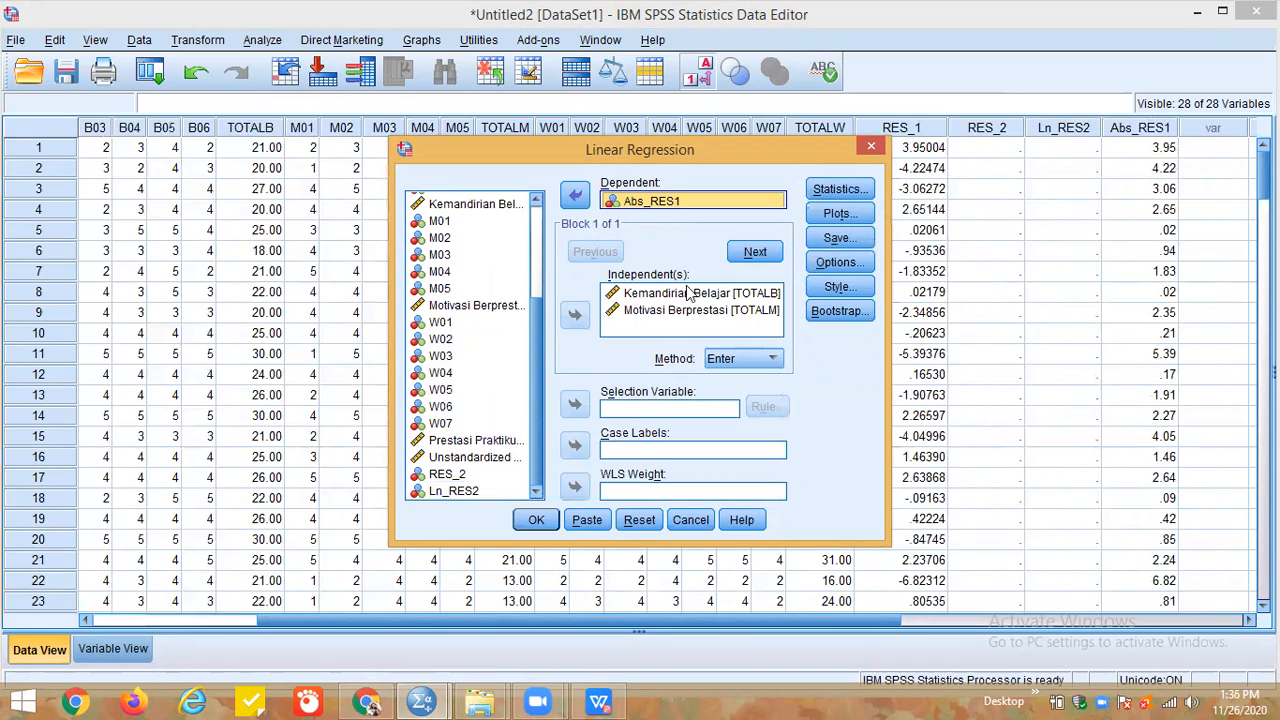
Add Estimates, Covariance matrix and Model fit to the regression statistics
{"action": "left_click", "coordinate": [840, 189]}
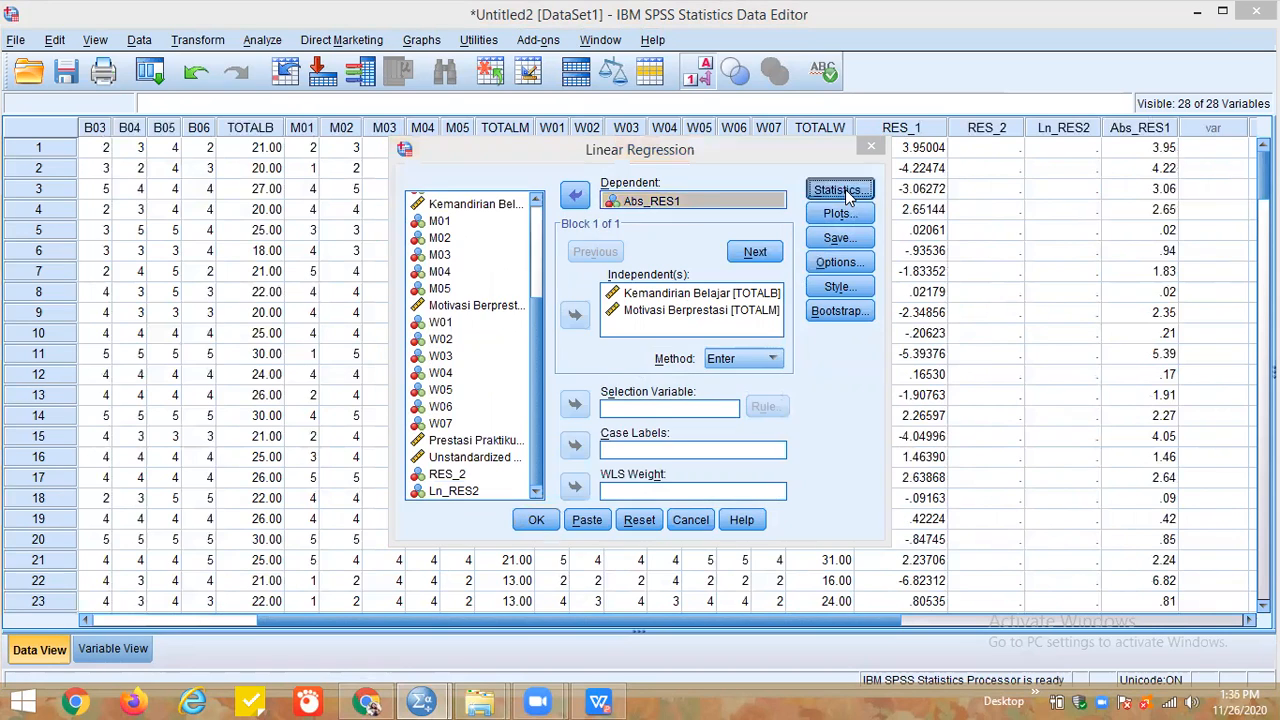
{"action": "left_click", "coordinate": [498, 254]}
{"action": "left_click", "coordinate": [498, 319]}
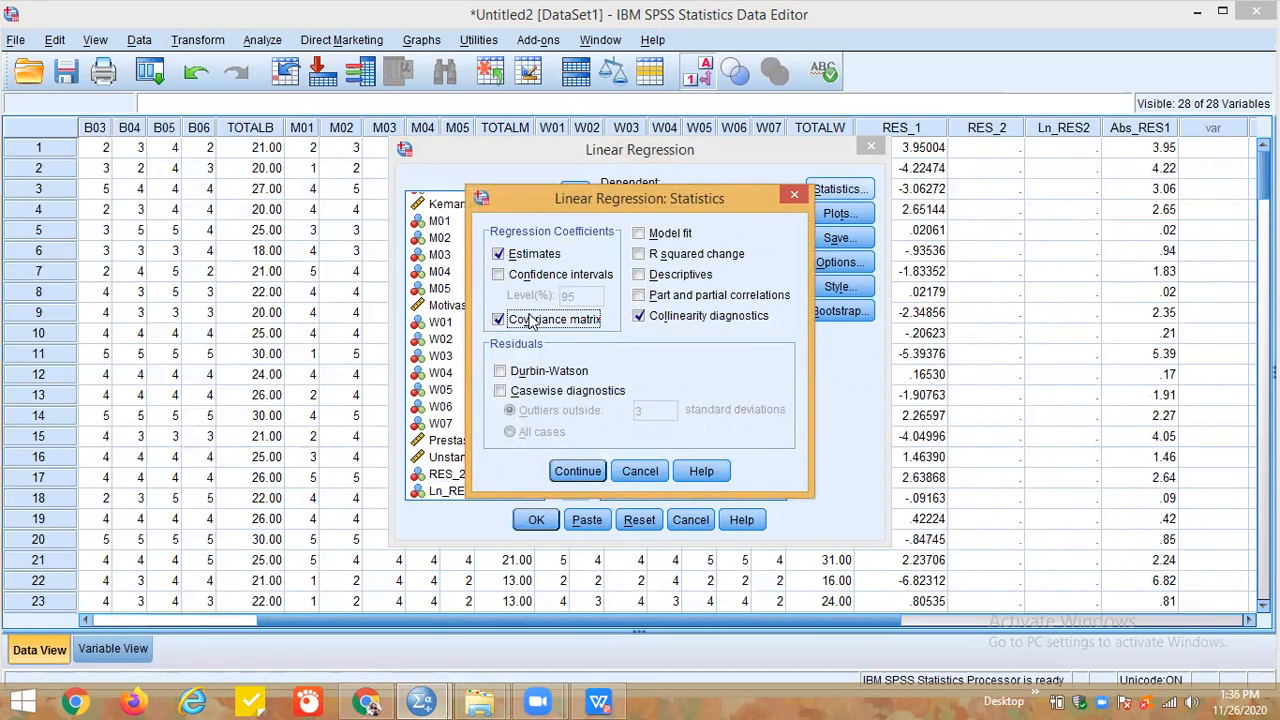
{"action": "left_click", "coordinate": [638, 233]}
{"action": "left_click", "coordinate": [570, 470]}
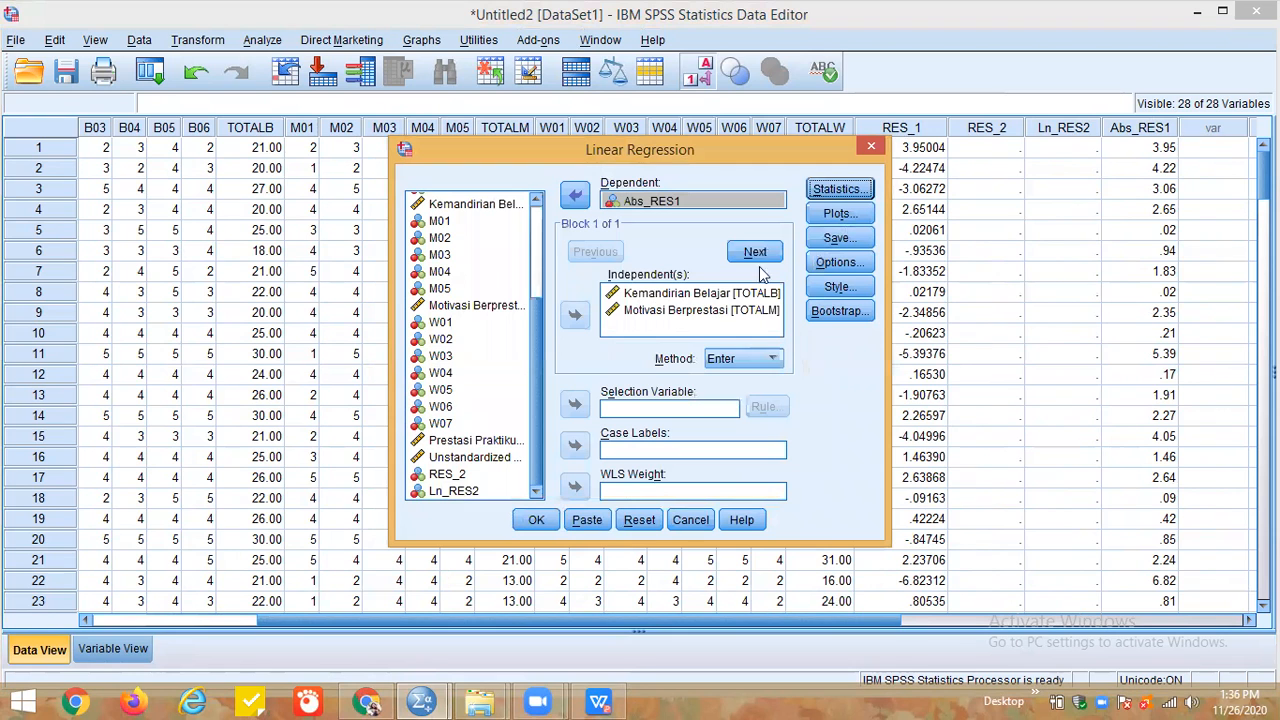
Check the regression's plot and save settings without changing them, and run the regression on Abs_RES1
{"action": "left_click", "coordinate": [830, 215]}
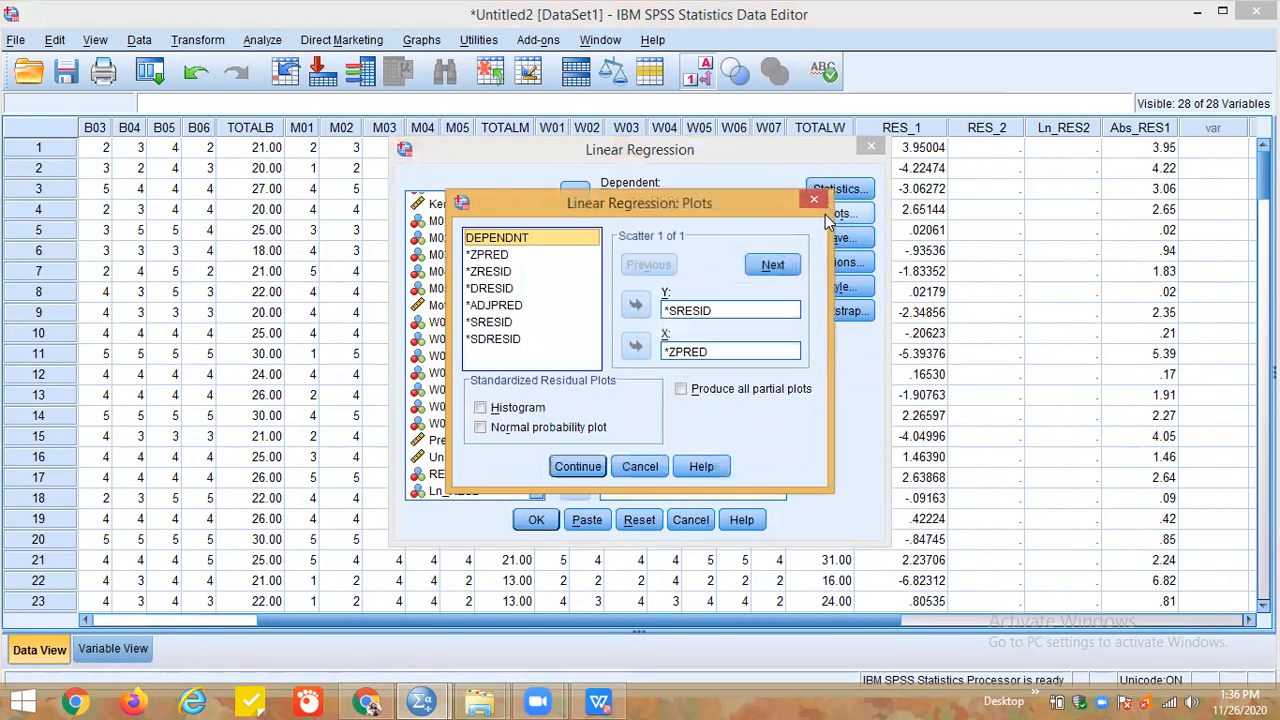
{"action": "left_click", "coordinate": [810, 197]}
{"action": "left_click", "coordinate": [831, 241]}
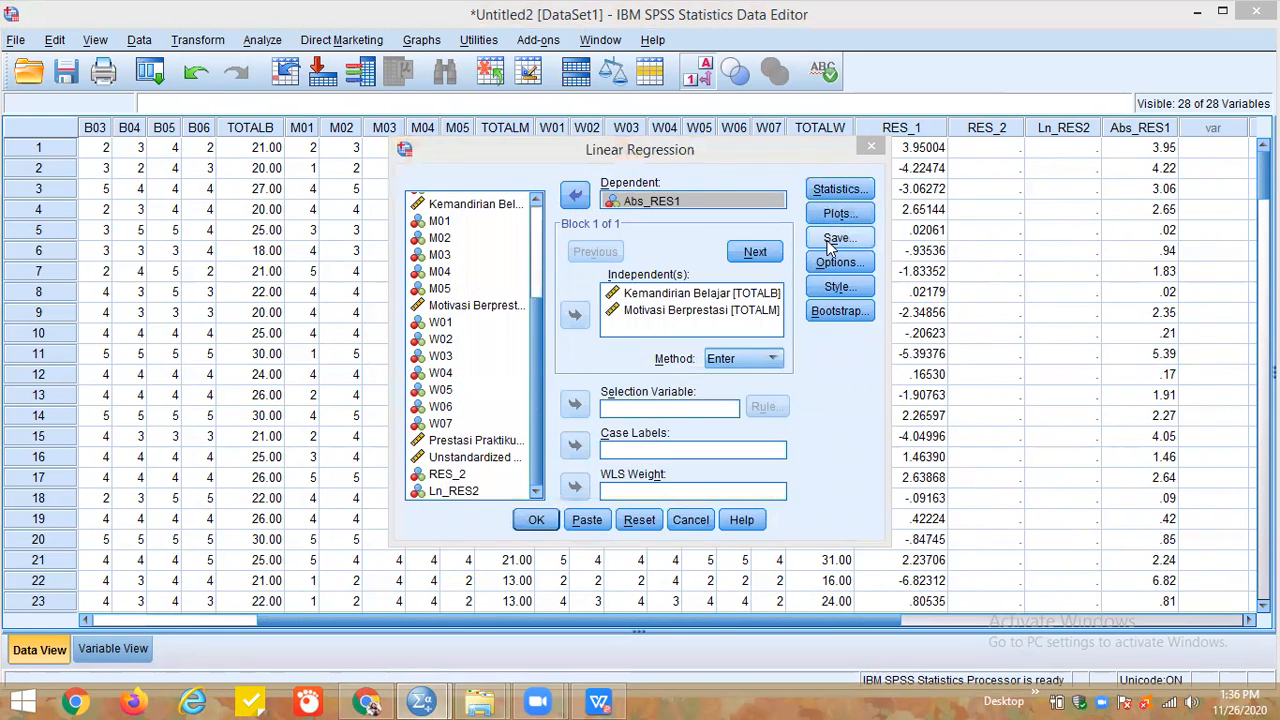
{"action": "left_click", "coordinate": [829, 62]}
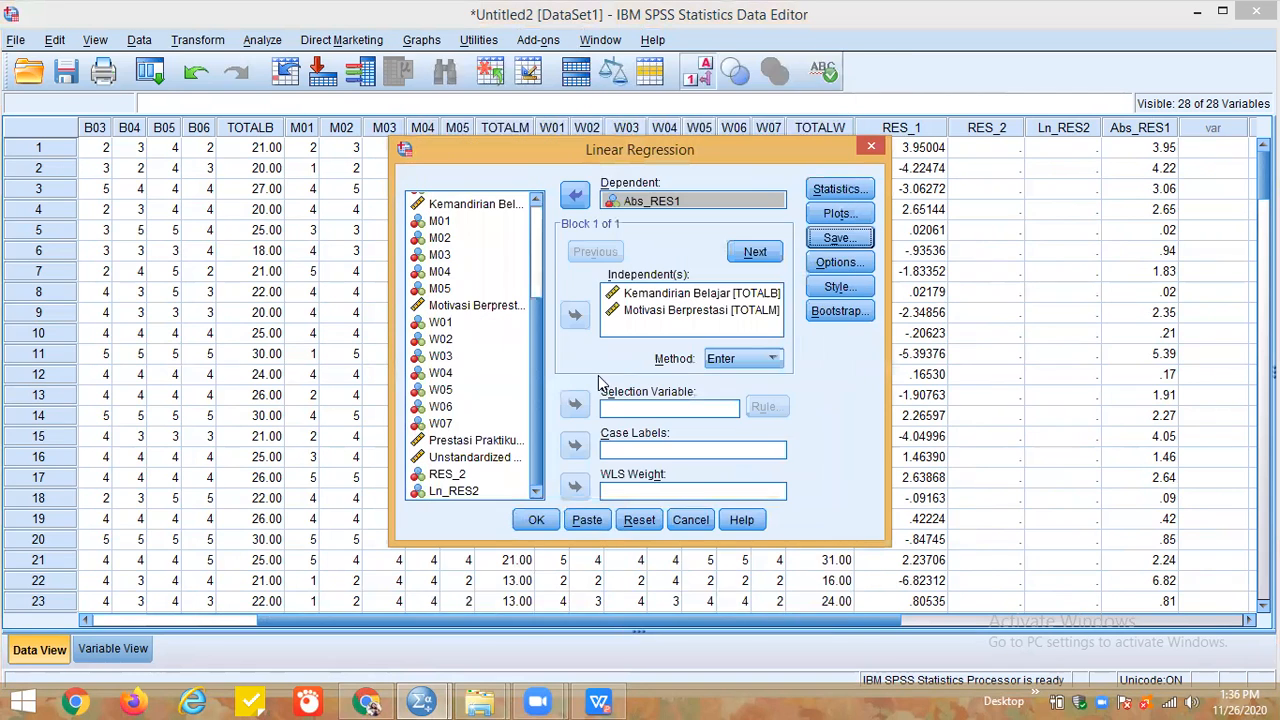
{"action": "left_click", "coordinate": [536, 520]}
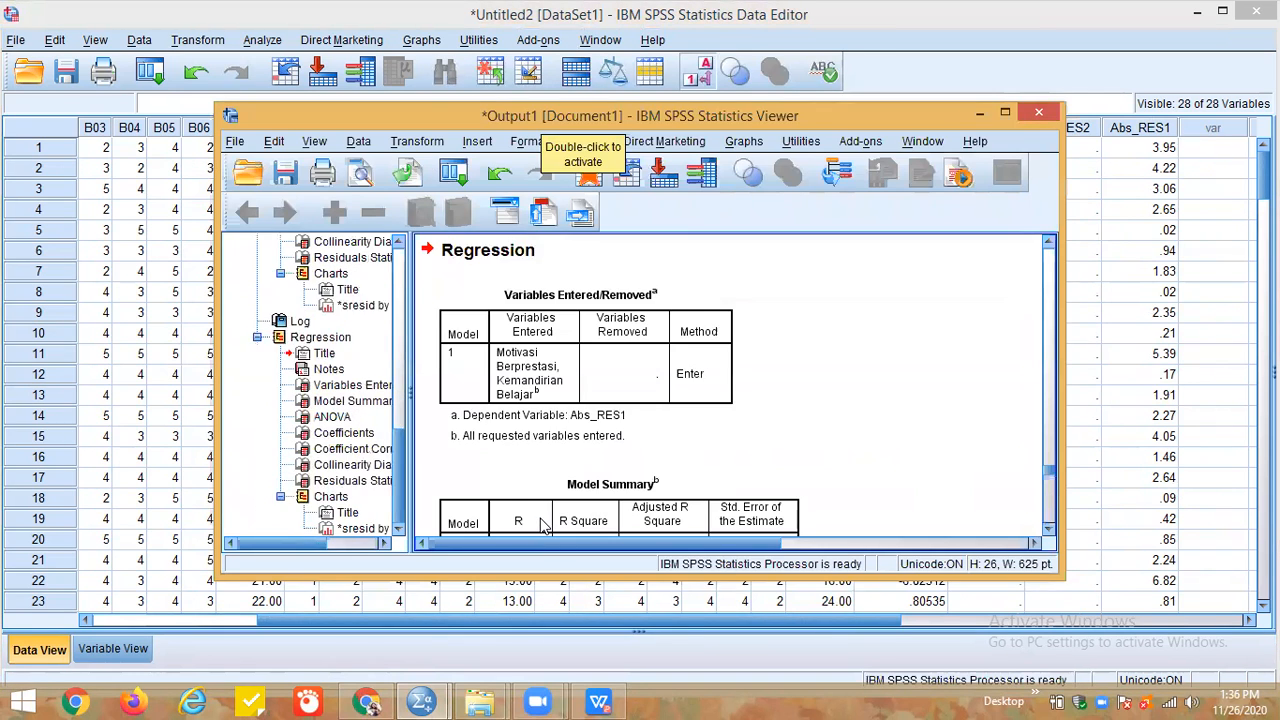
Examine the significance values in the Coefficients table for Abs_RES1 in the maximized output, and return to the data editor
{"action": "left_click", "coordinate": [1004, 113]}
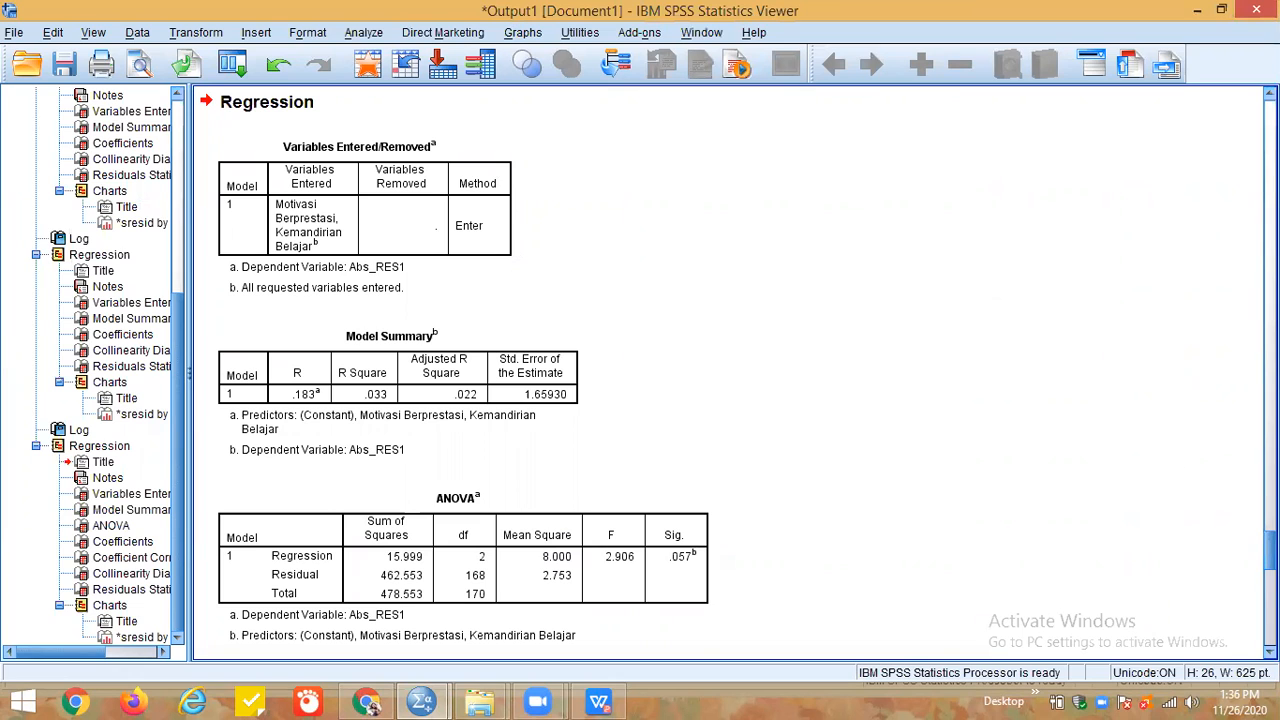
{"action": "scroll", "coordinate": [735, 370], "scroll_direction": "down", "scroll_amount": 8}
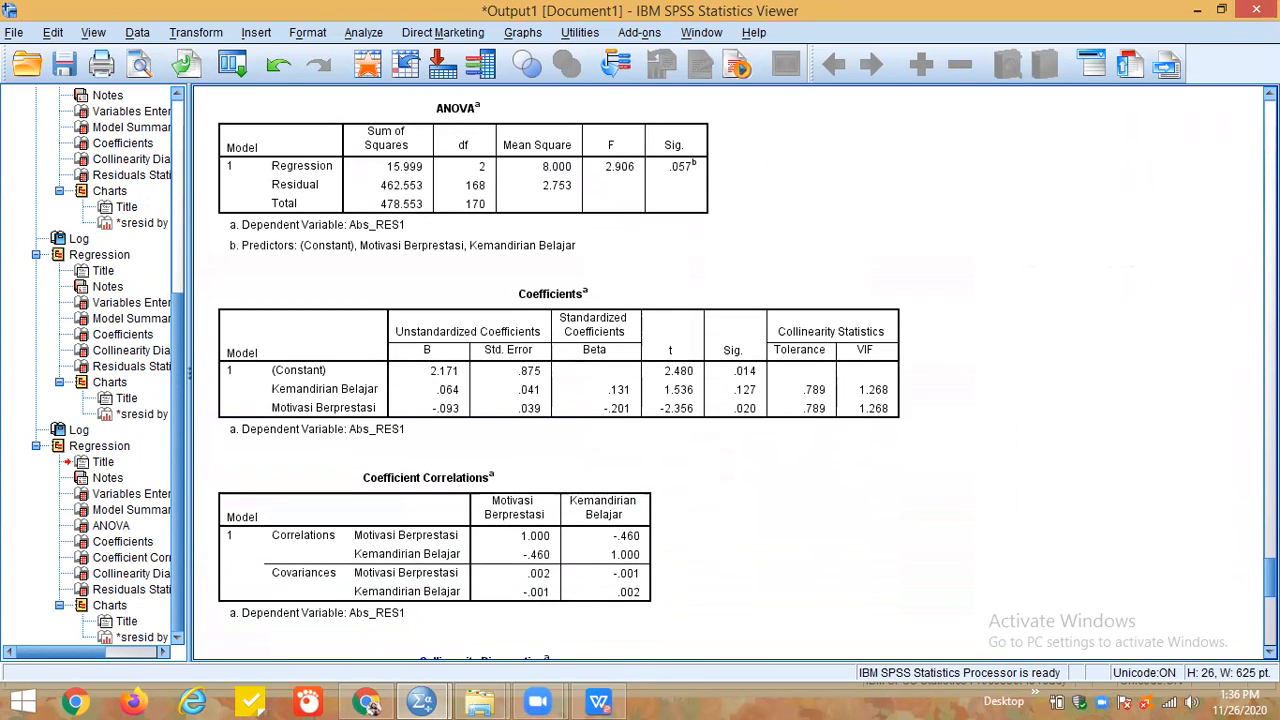
{"action": "scroll", "coordinate": [945, 511], "scroll_direction": "up", "scroll_amount": 1}
{"action": "left_click", "coordinate": [828, 462]}
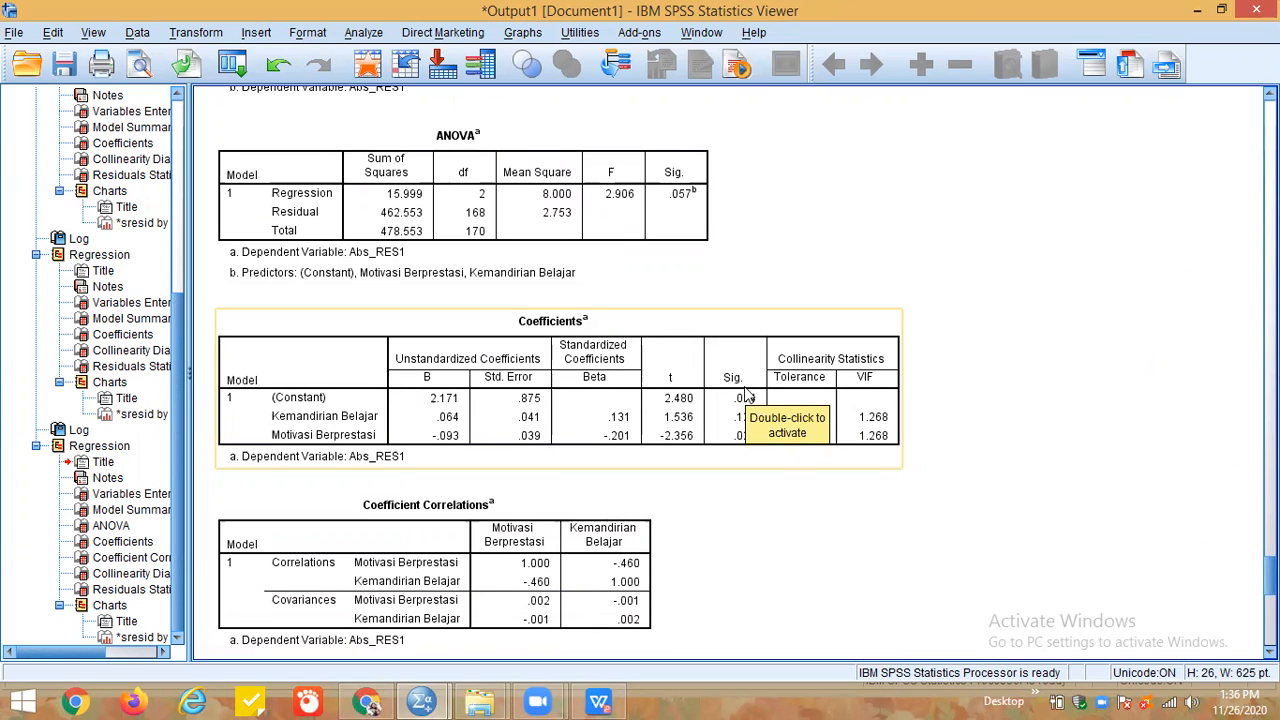
{"action": "left_click", "coordinate": [714, 541]}
{"action": "left_click", "coordinate": [731, 464]}
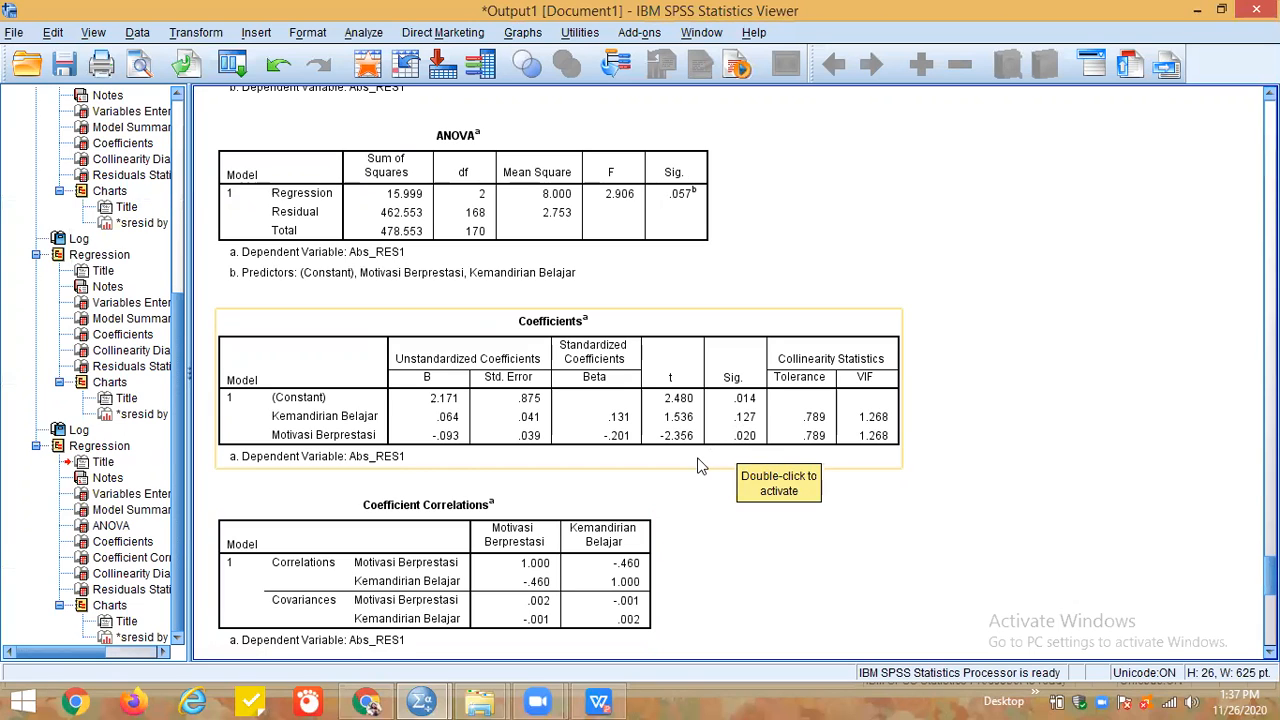
{"action": "left_click", "coordinate": [1196, 12]}
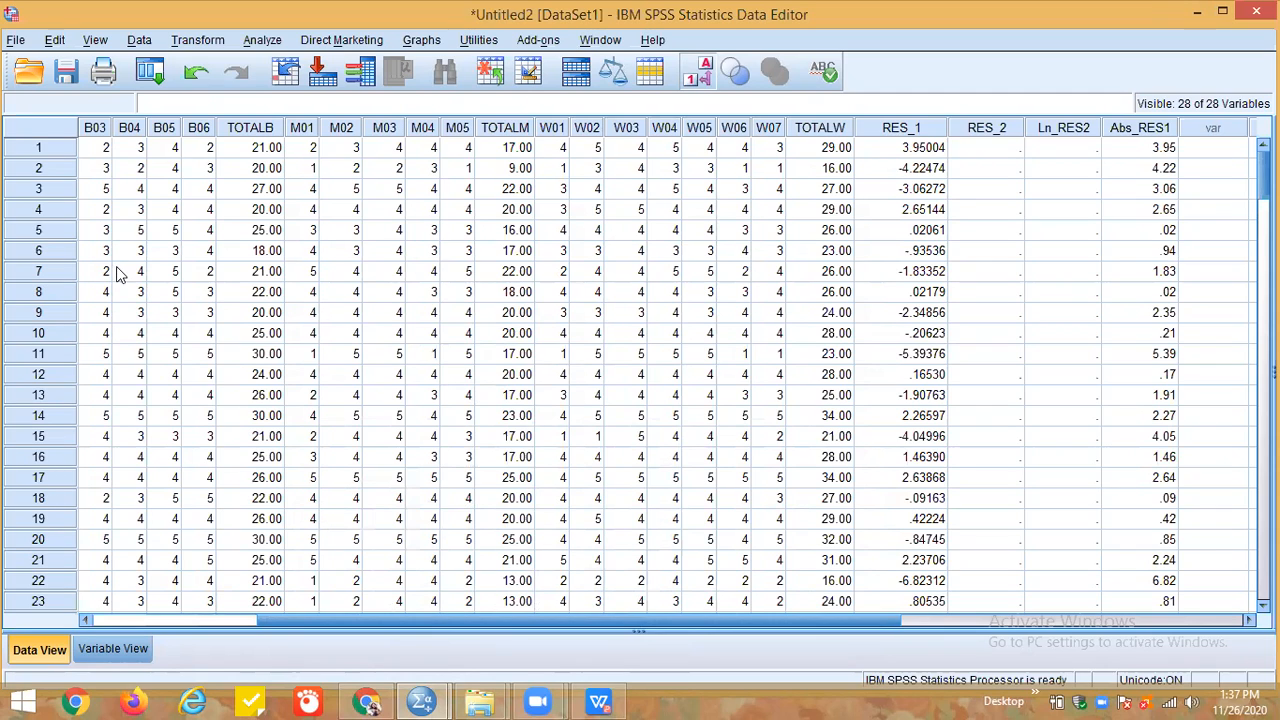
Start a Compute Variable transformation and replace the target variable name with RES_2
{"action": "left_click", "coordinate": [216, 40]}
{"action": "left_click", "coordinate": [200, 66]}
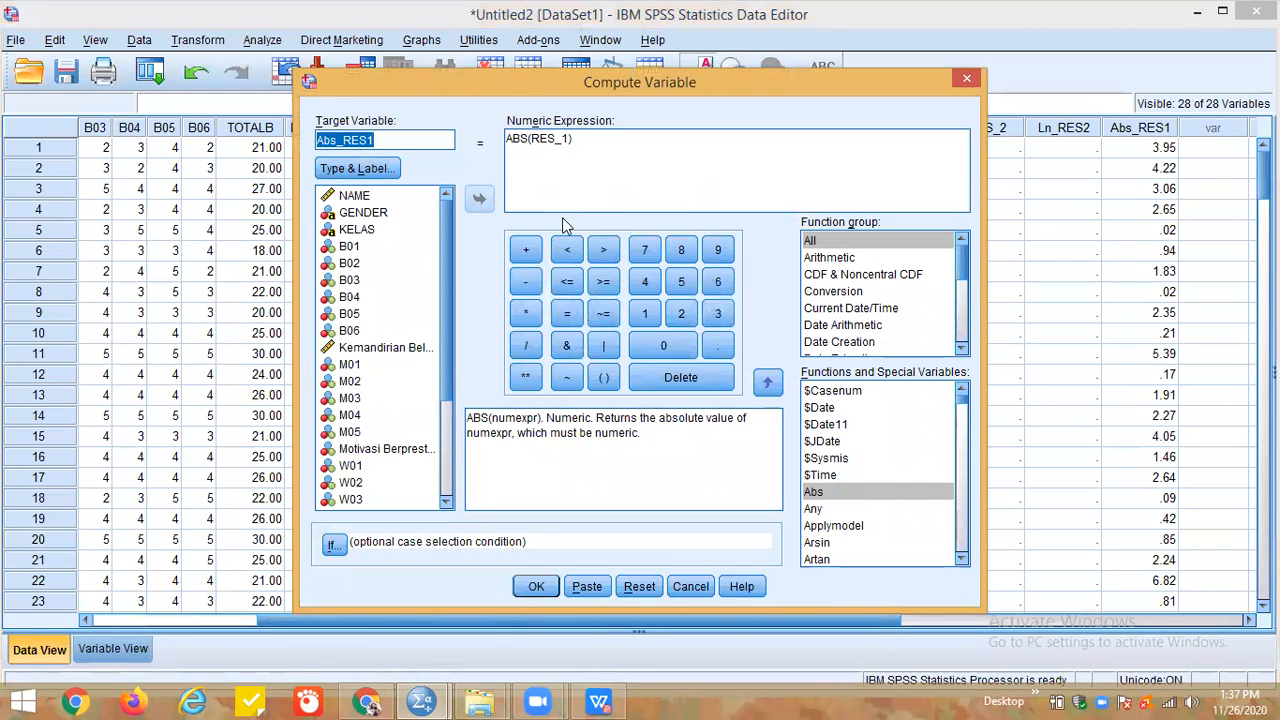
{"action": "key", "text": "BackSpace"}
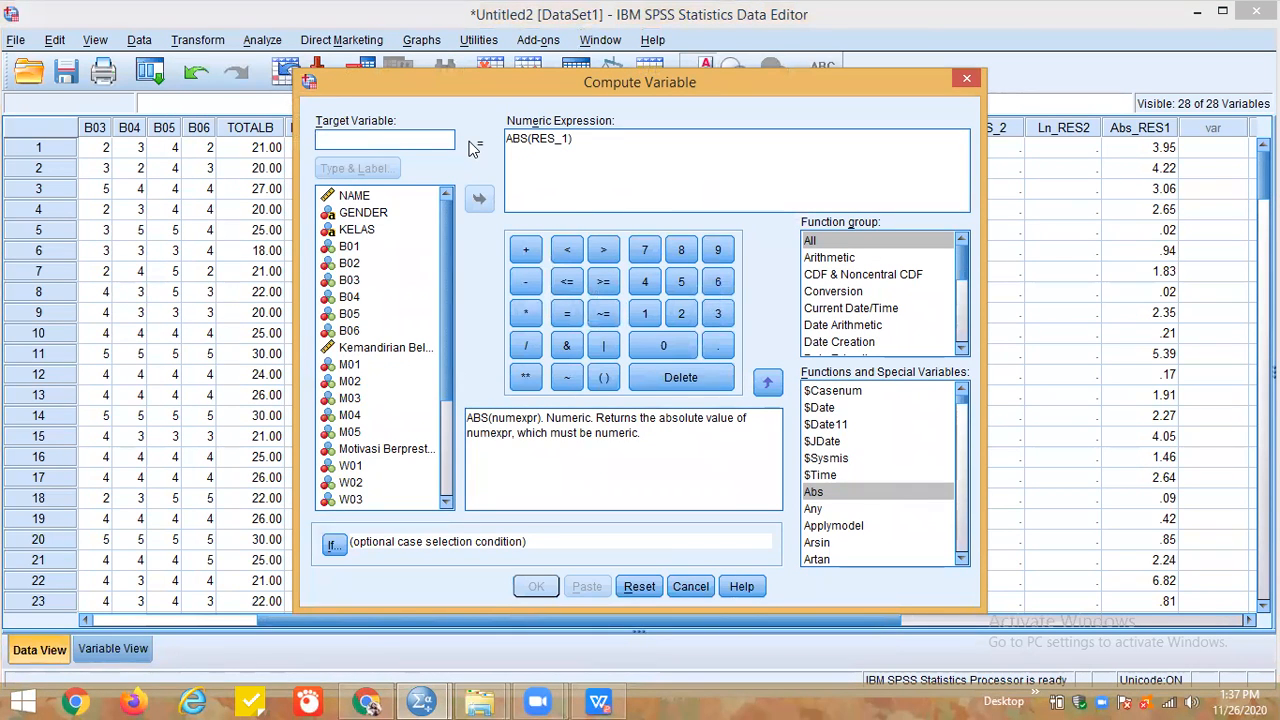
{"action": "type", "text": "RES_2"}
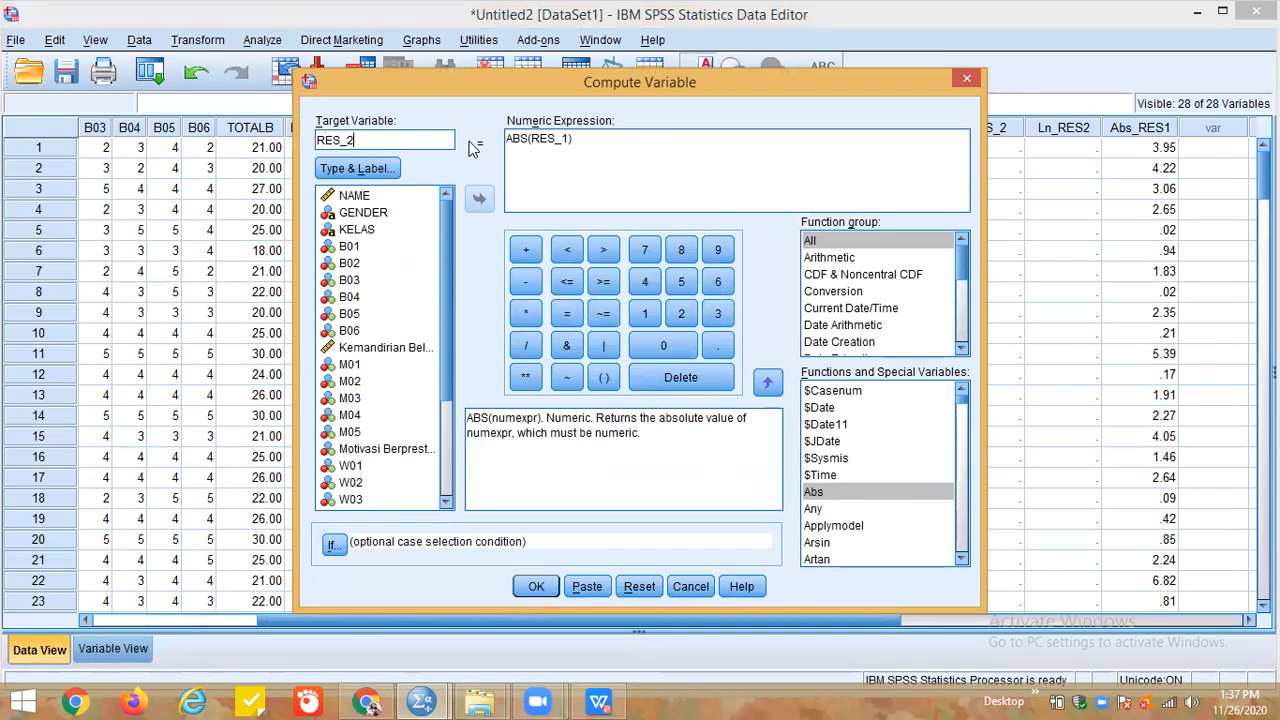
Change the numeric expression to ABS(RES_1 * RES_1), inserting the unstandardized residual variable for both factors
{"action": "left_click", "coordinate": [621, 142]}
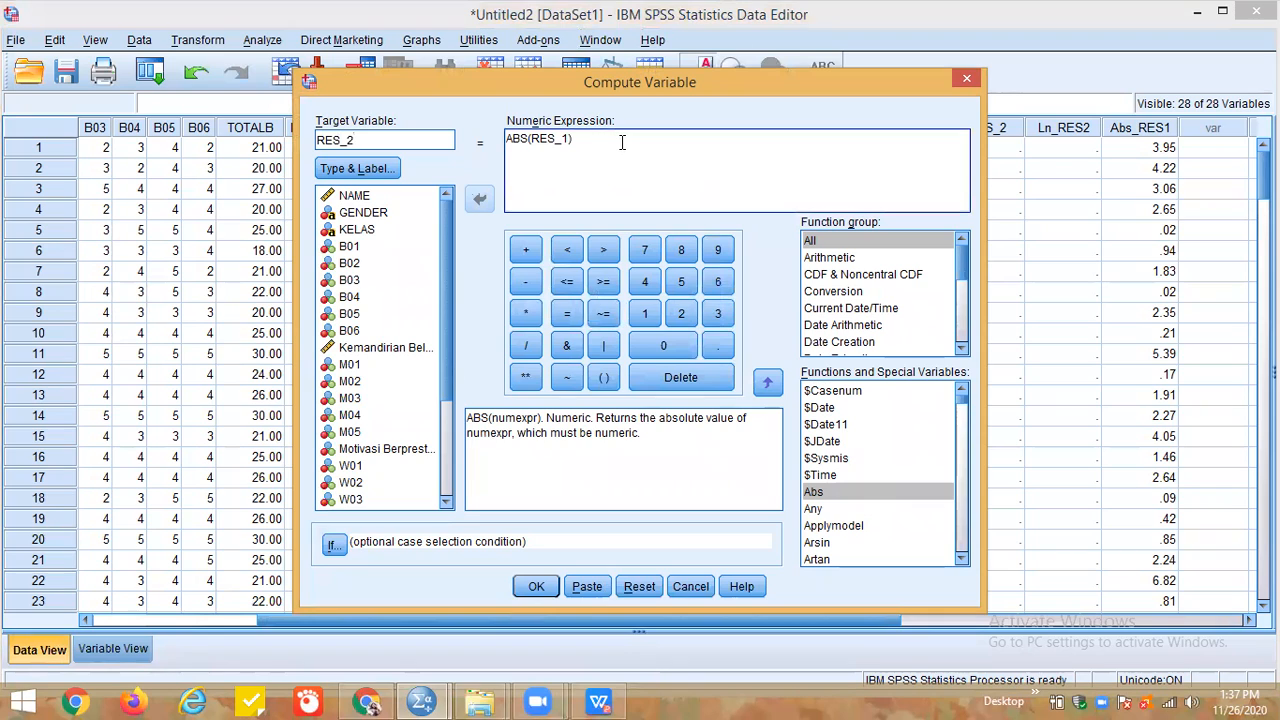
{"action": "key", "text": "BackSpace"}
{"action": "key", "text": "BackSpace"}
{"action": "key", "text": "BackSpace"}
{"action": "key", "text": "BackSpace"}
{"action": "key", "text": "BackSpace"}
{"action": "left_click_drag", "start_coordinate": [448, 268], "coordinate": [458, 441]}
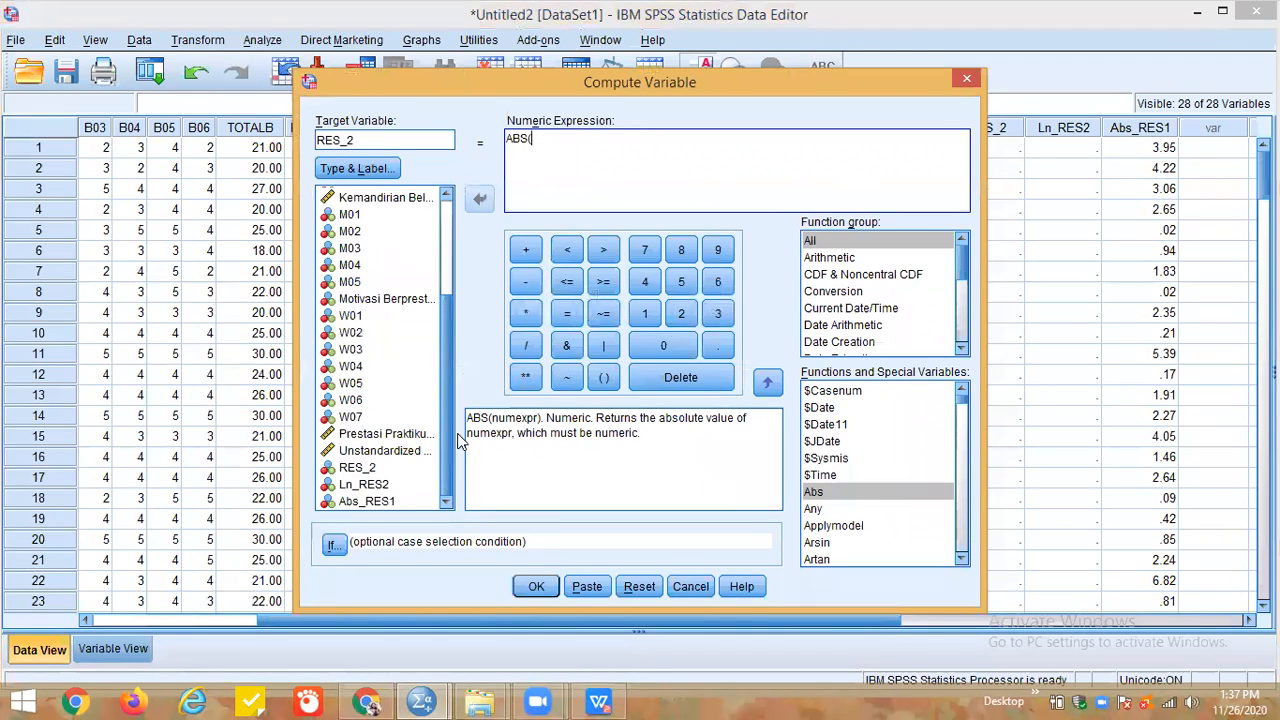
{"action": "left_click", "coordinate": [404, 455]}
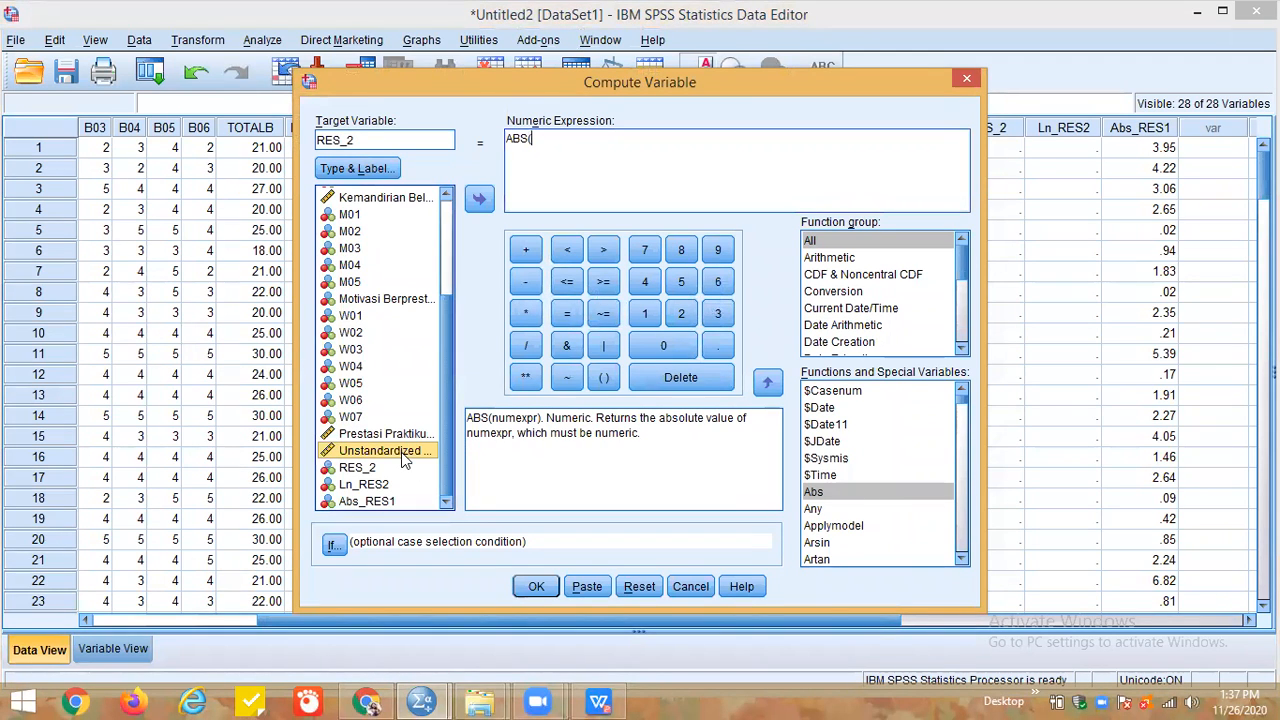
{"action": "left_click", "coordinate": [487, 193]}
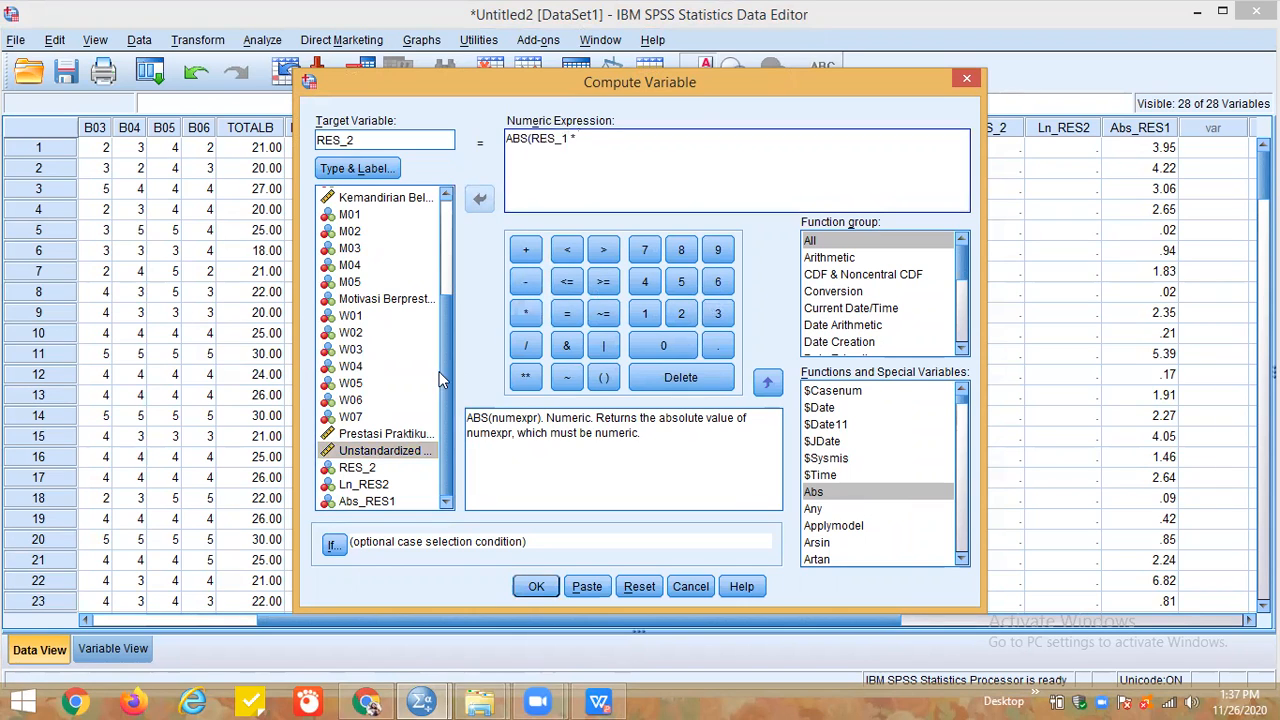
{"action": "left_click", "coordinate": [386, 450]}
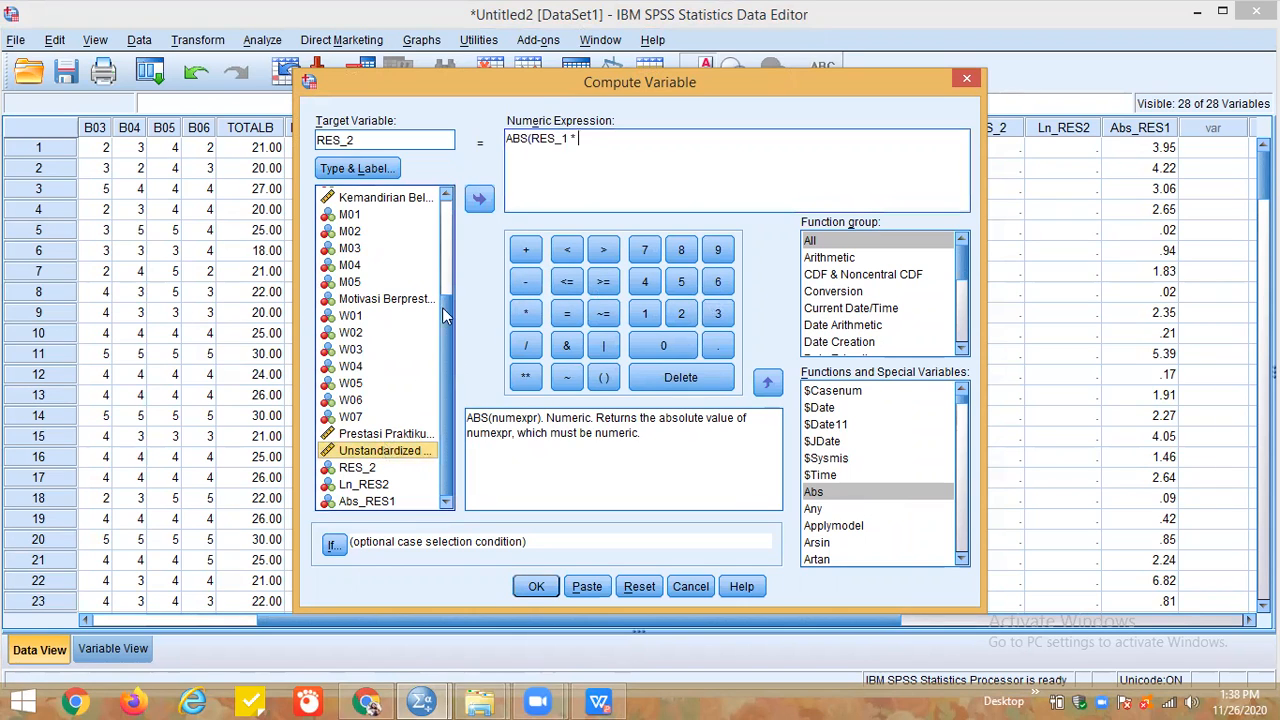
{"action": "left_click", "coordinate": [482, 199]}
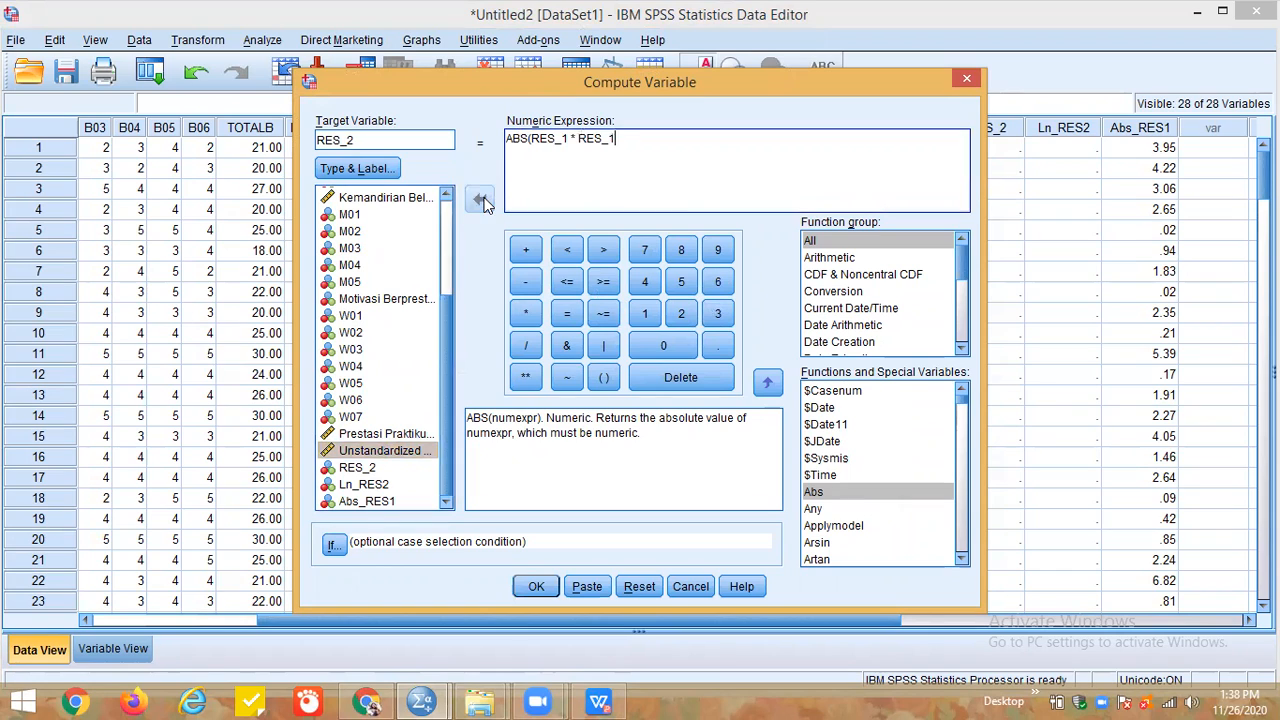
{"action": "left_click", "coordinate": [398, 386]}
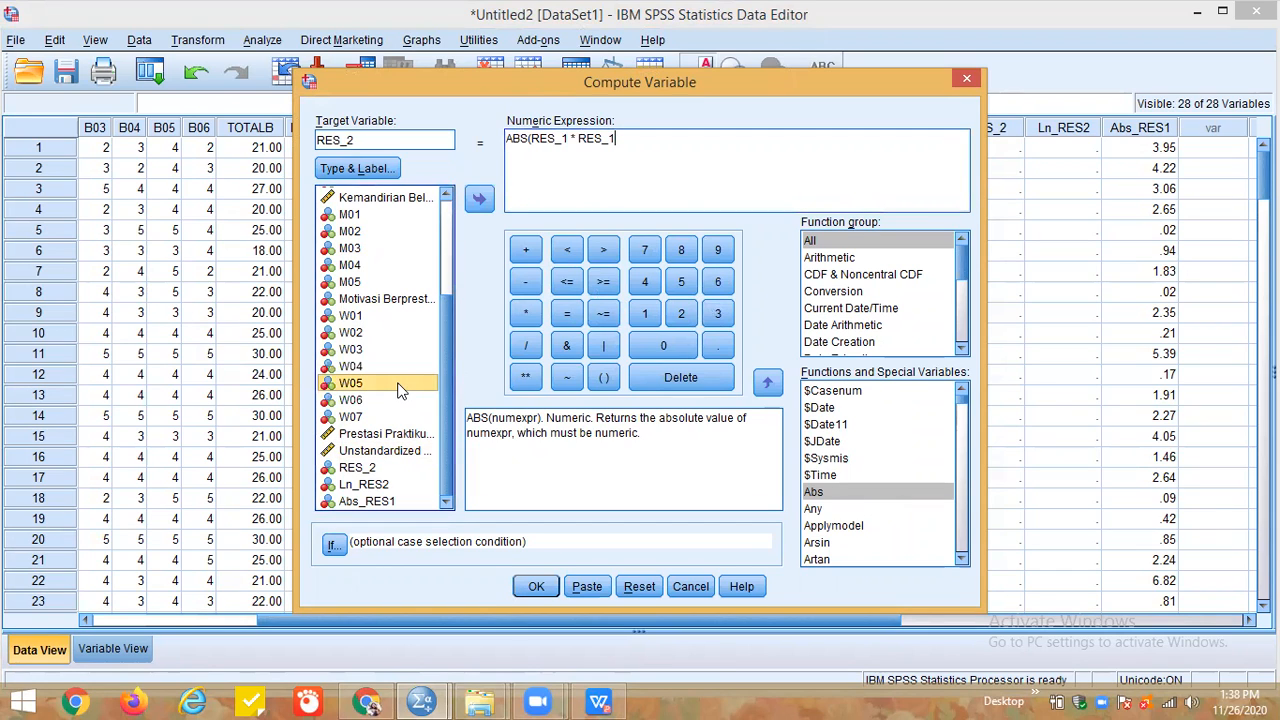
{"action": "left_click", "coordinate": [637, 168]}
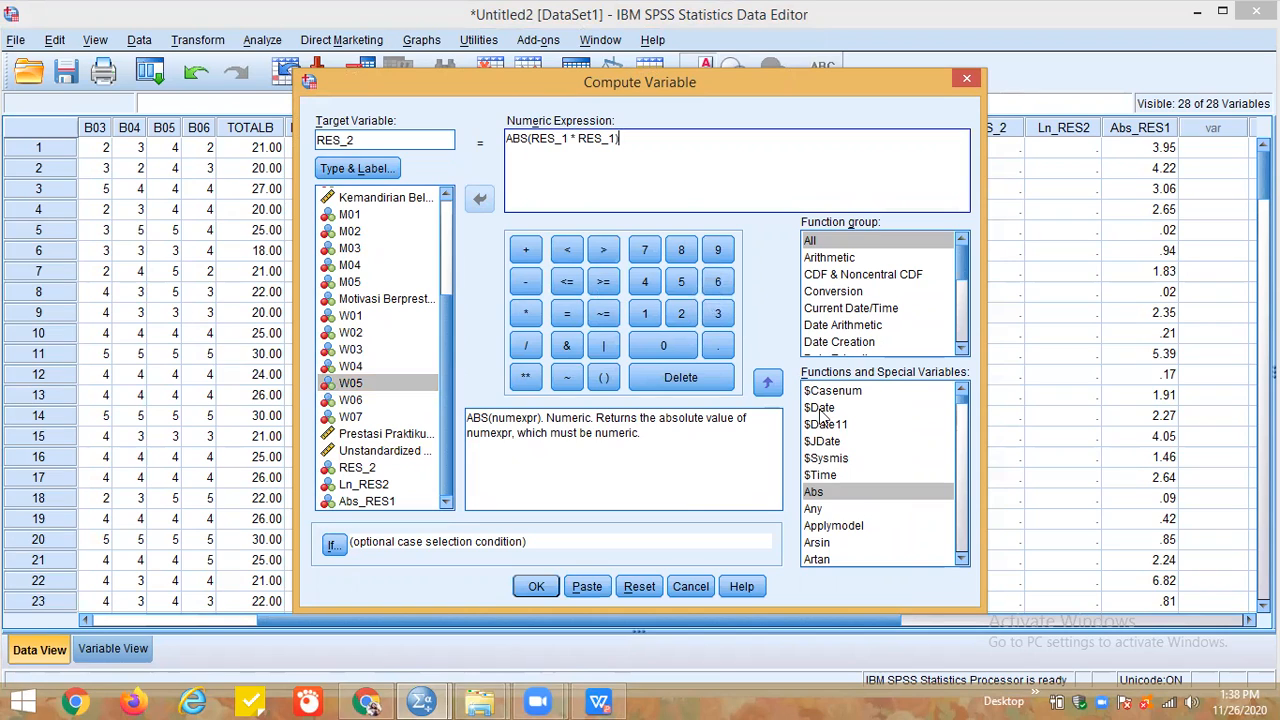
Run the computation and confirm overwriting the existing RES_2 variable
{"action": "left_click", "coordinate": [872, 475]}
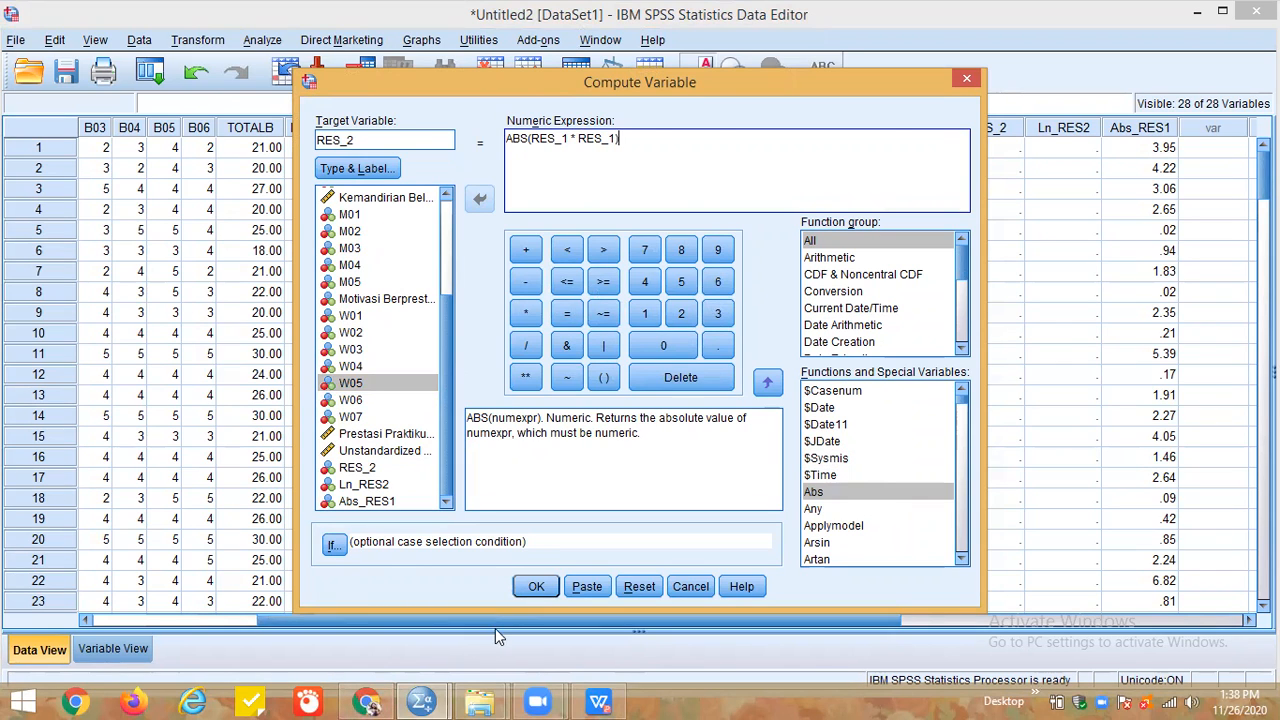
{"action": "left_click", "coordinate": [536, 588]}
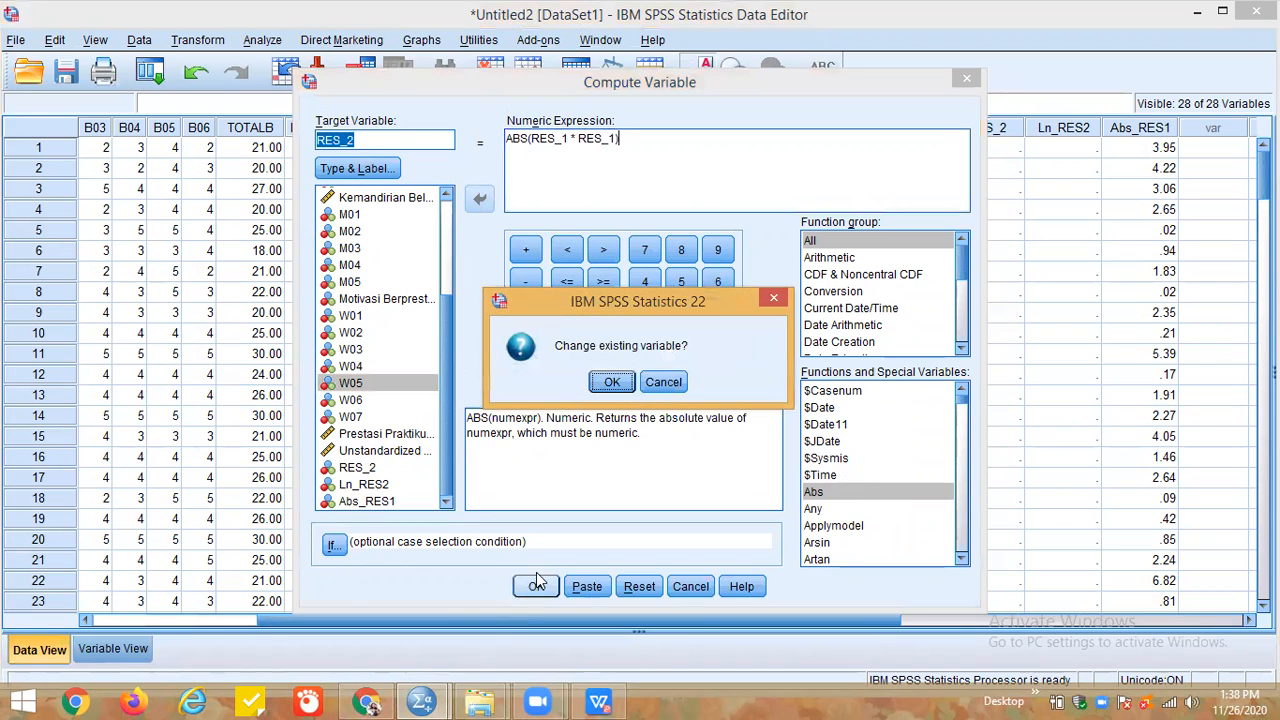
{"action": "left_click", "coordinate": [610, 383]}
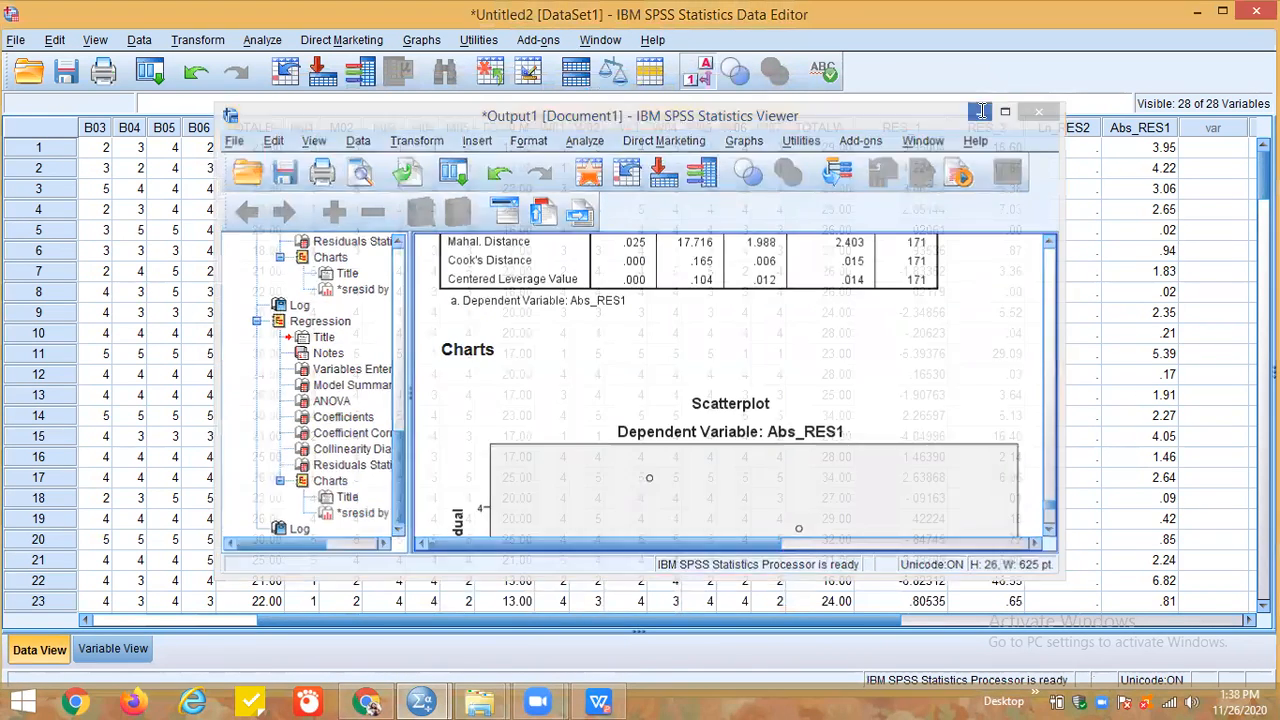
Return to the data editor and start a Compute Variable transformation with Ln_RES2 as the target variable
{"action": "left_click", "coordinate": [980, 113]}
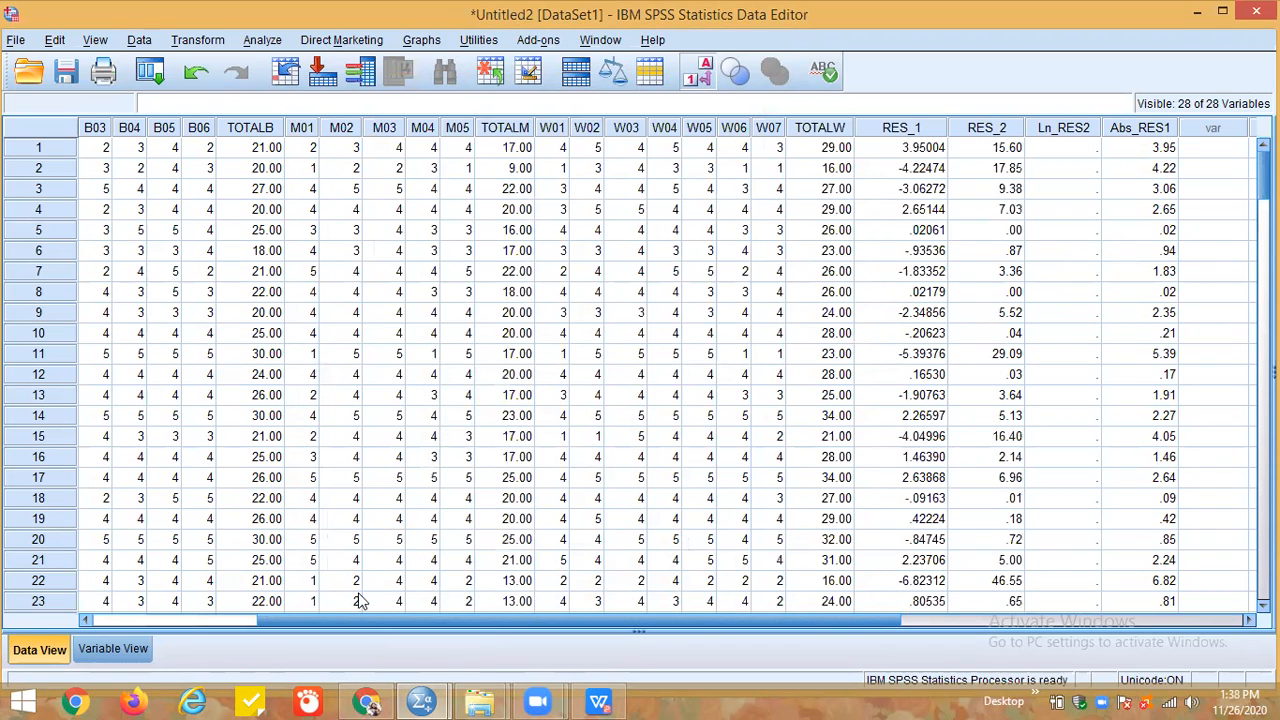
{"action": "left_click", "coordinate": [212, 44]}
{"action": "left_click", "coordinate": [222, 66]}
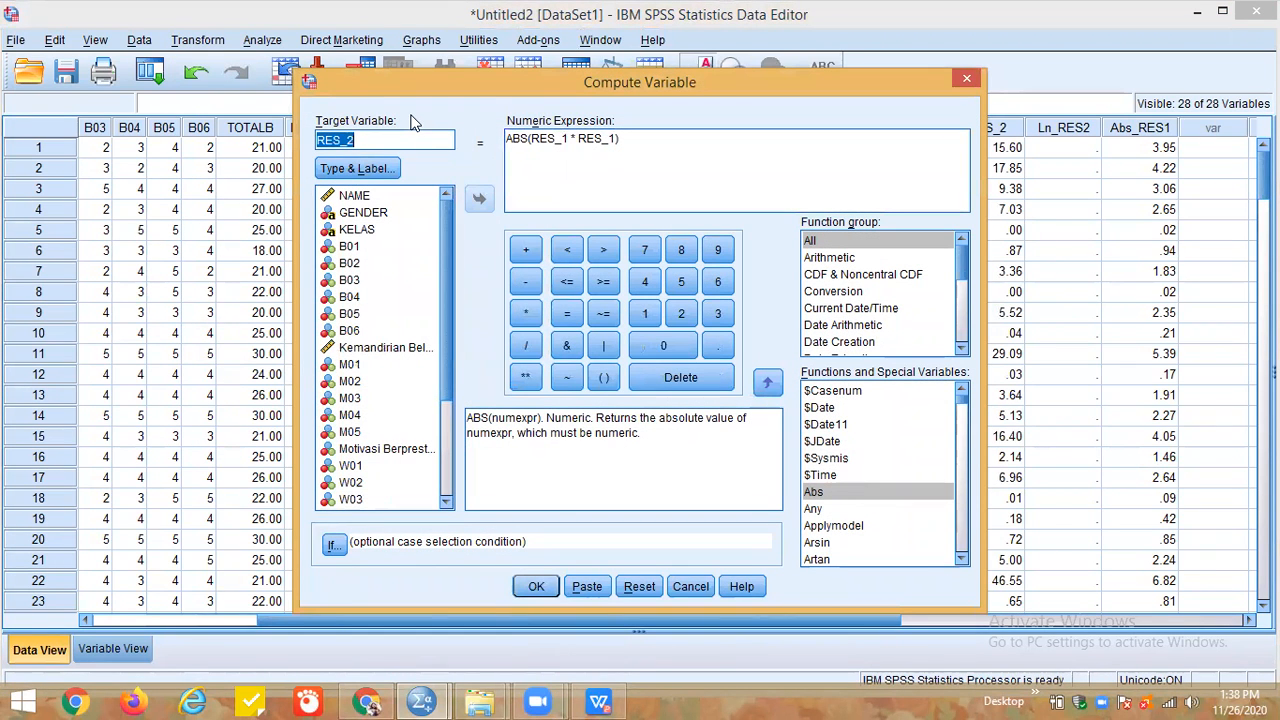
{"action": "key", "text": "BackSpace"}
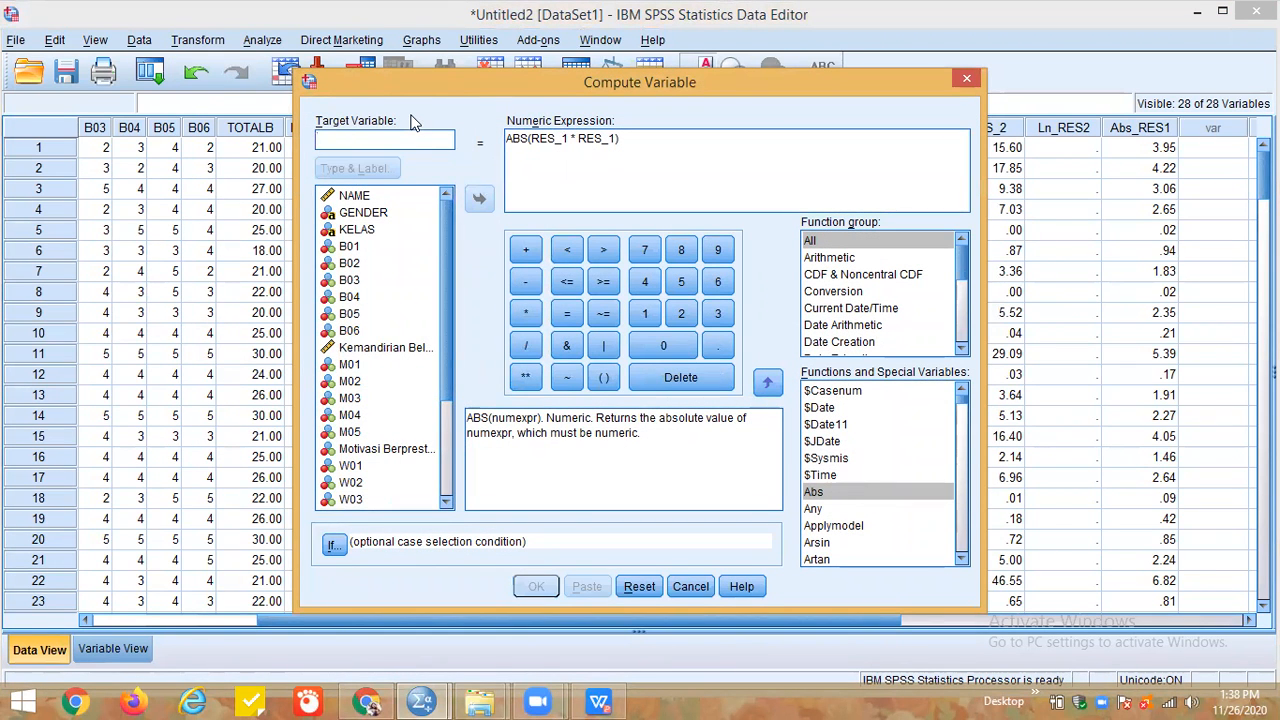
{"action": "type", "text": "Ln"}
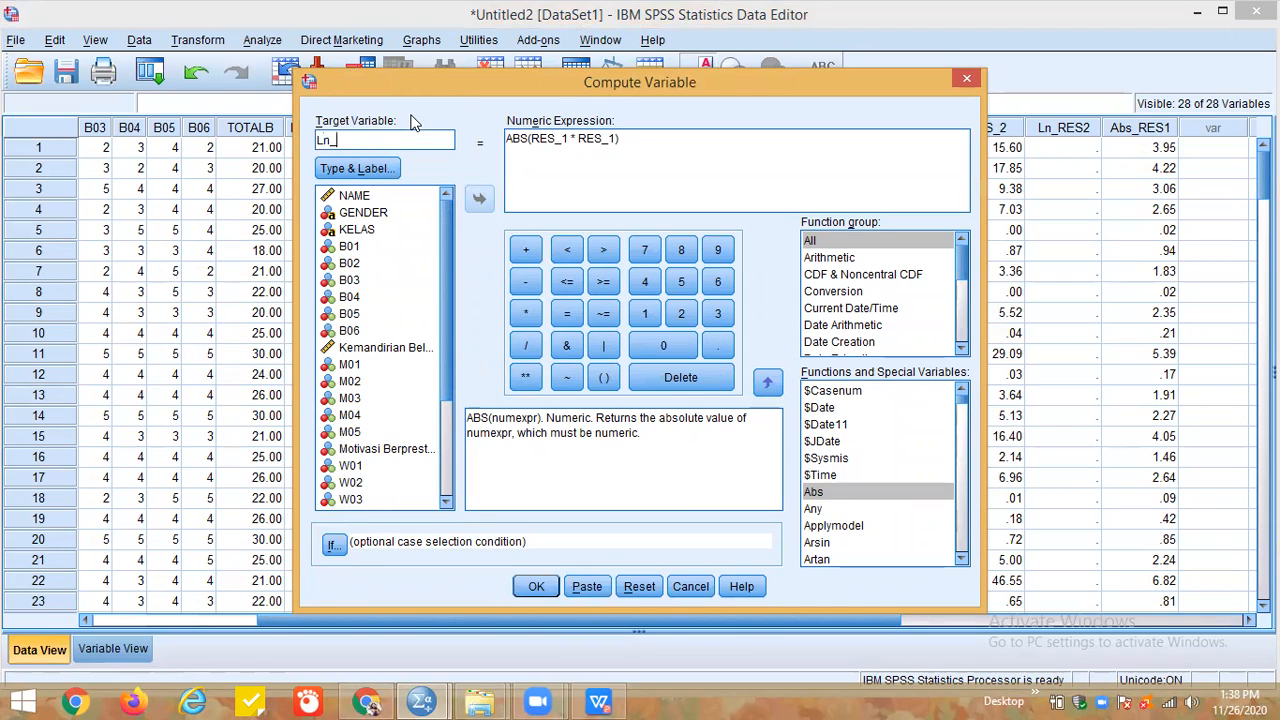
{"action": "type", "text": "_RES2"}
Replace the numeric expression with LN(RES_2), using the Ln function and the RES_2 variable
{"action": "left_click", "coordinate": [689, 153]}
{"action": "left_click_drag", "start_coordinate": [621, 139], "coordinate": [503, 143]}
{"action": "key", "text": "Delete"}
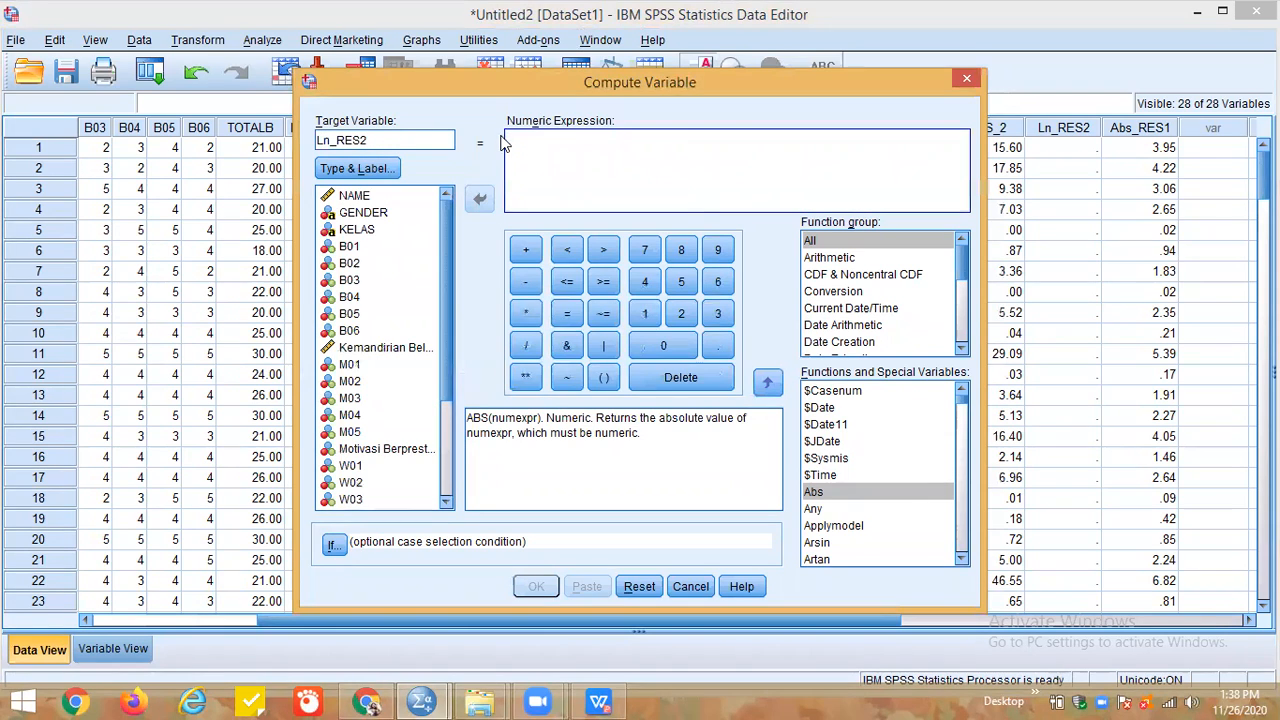
{"action": "left_click_drag", "start_coordinate": [965, 399], "coordinate": [963, 459]}
{"action": "left_click", "coordinate": [812, 434]}
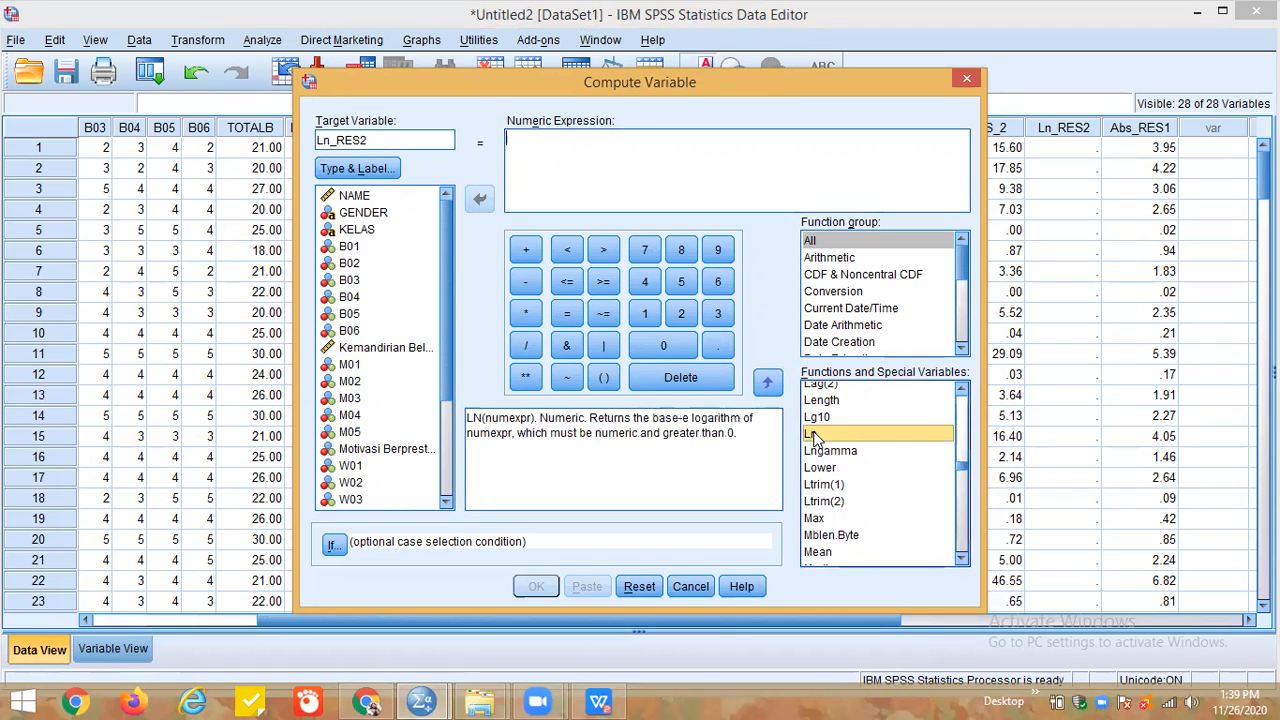
{"action": "left_click", "coordinate": [768, 384]}
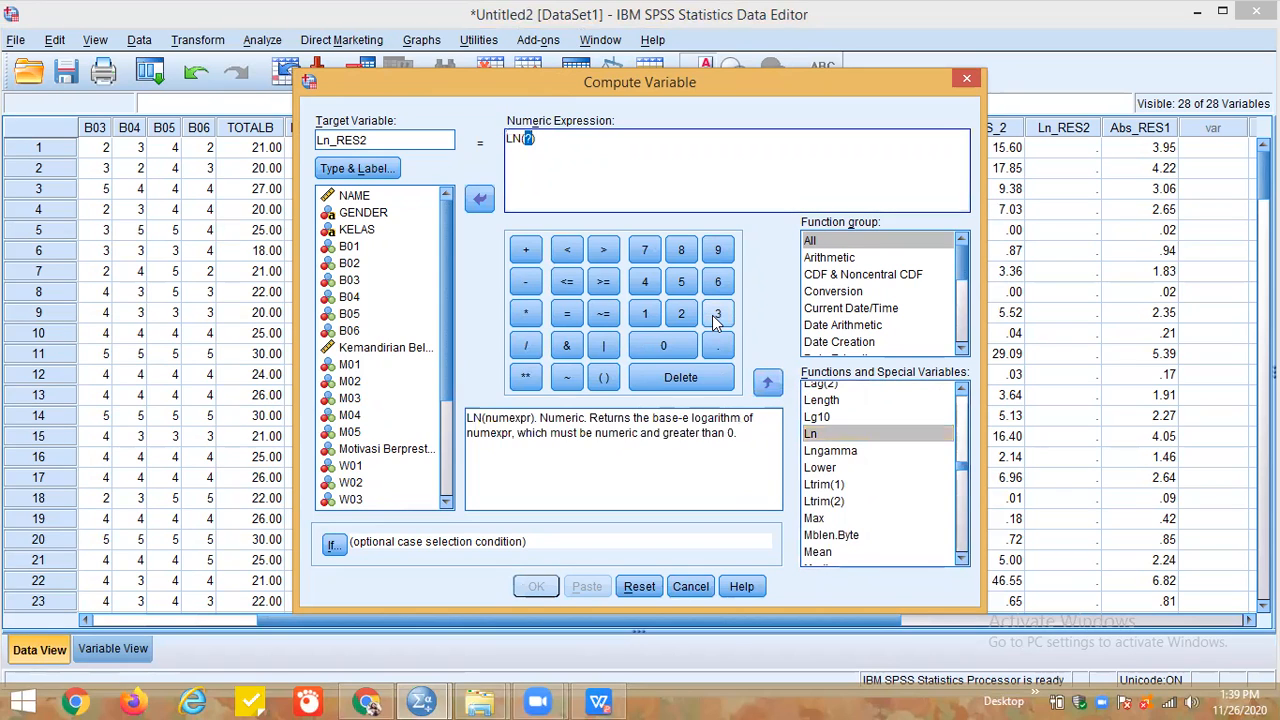
{"action": "key", "text": "Delete"}
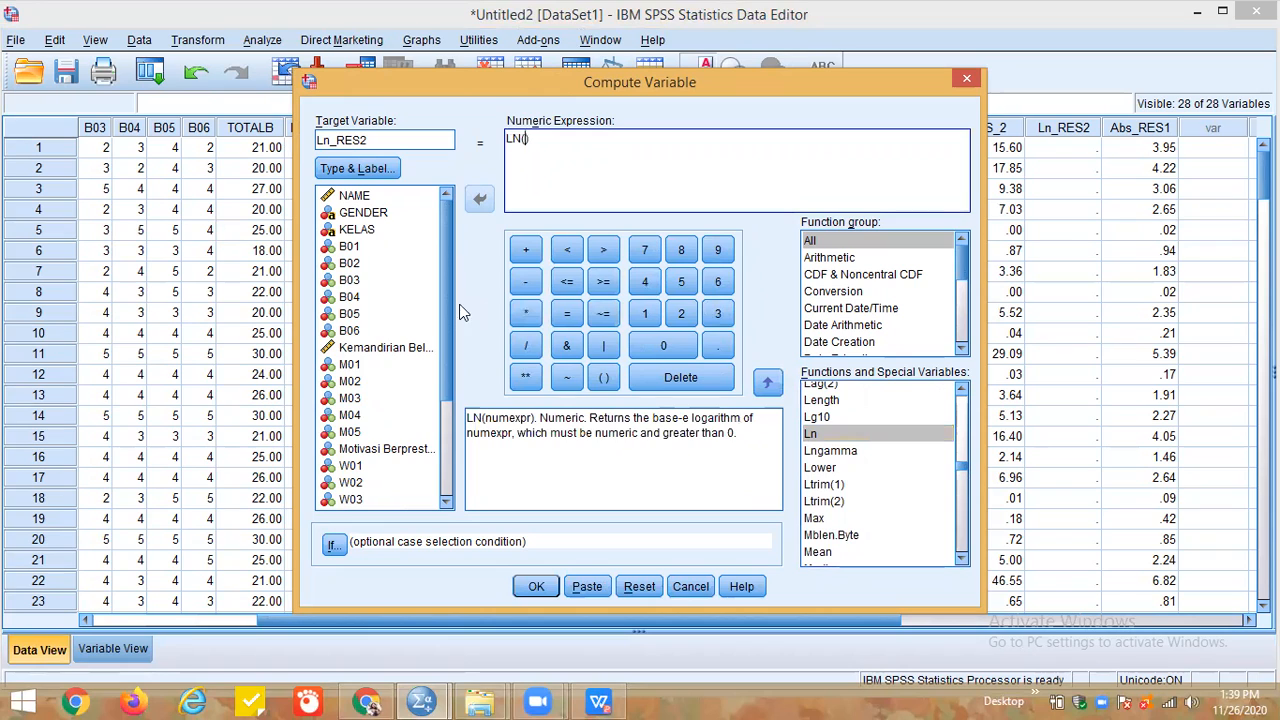
{"action": "scroll", "coordinate": [444, 384], "scroll_direction": "down", "scroll_amount": 1}
{"action": "scroll", "coordinate": [424, 488], "scroll_direction": "down", "scroll_amount": 2}
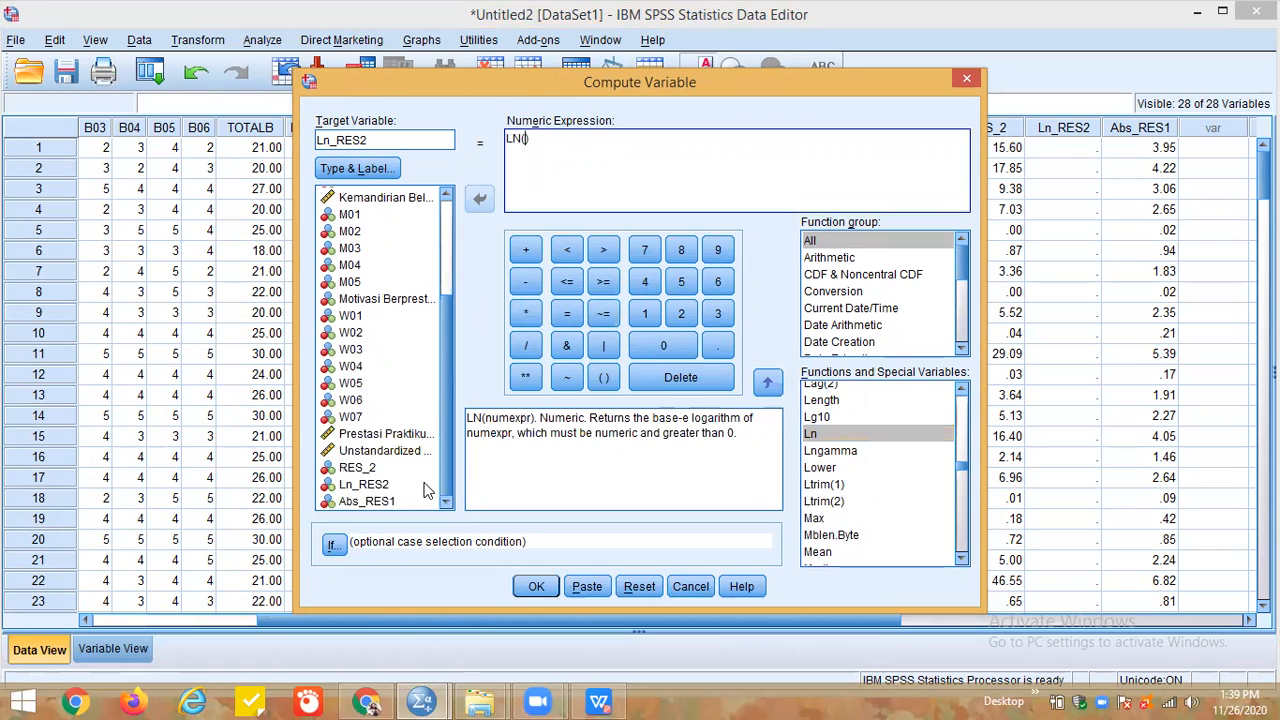
{"action": "left_click", "coordinate": [358, 468]}
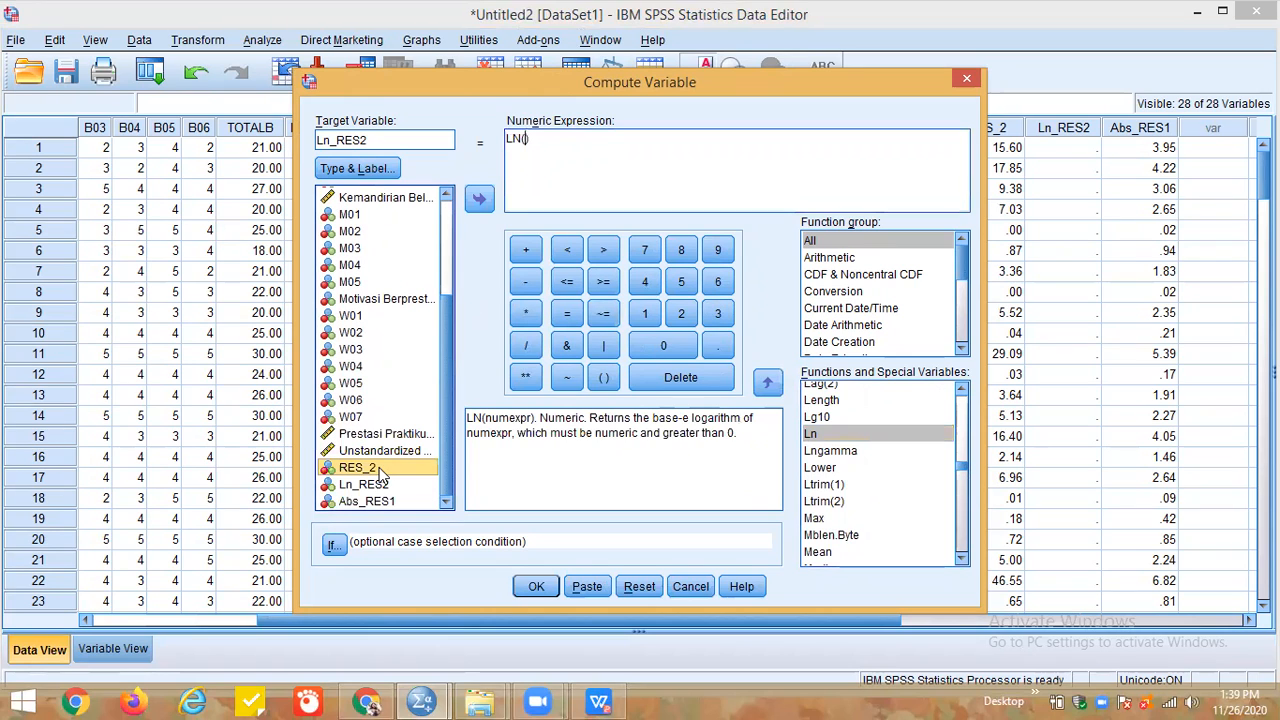
{"action": "left_click", "coordinate": [481, 196]}
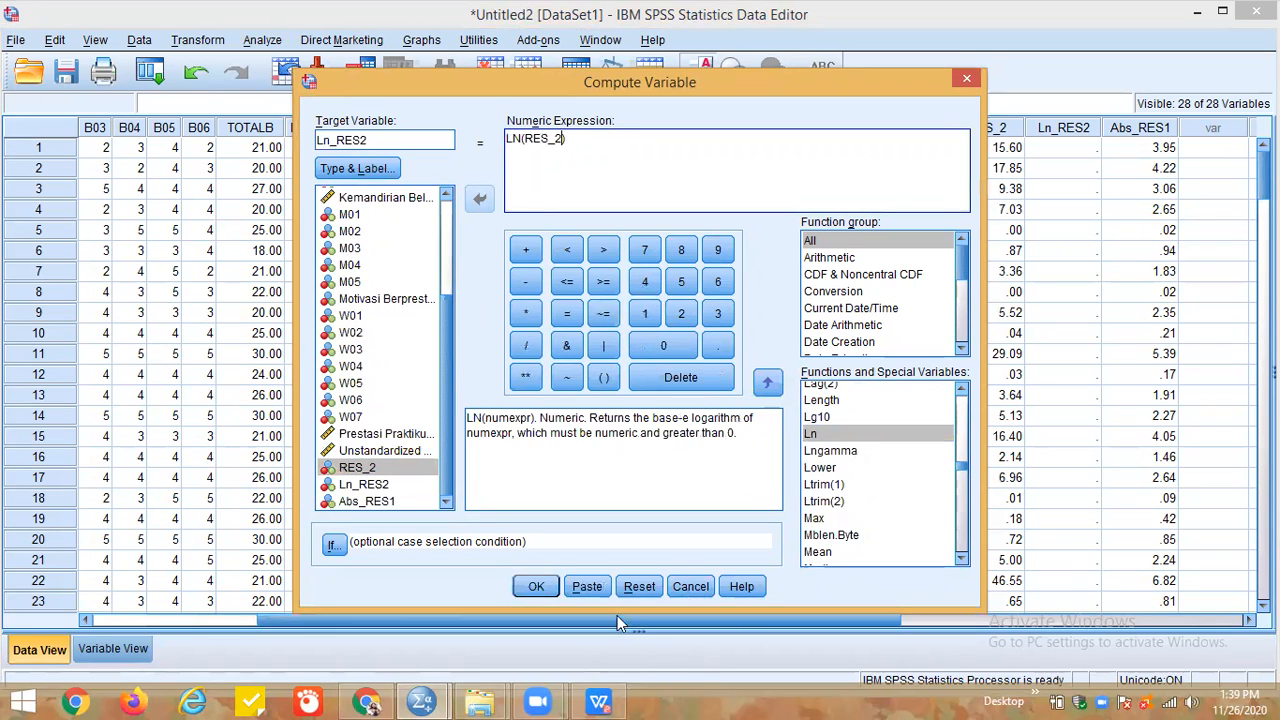
Run the computation, accept changing the existing Ln_RES2 variable, and return to the data editor
{"action": "left_click", "coordinate": [547, 584]}
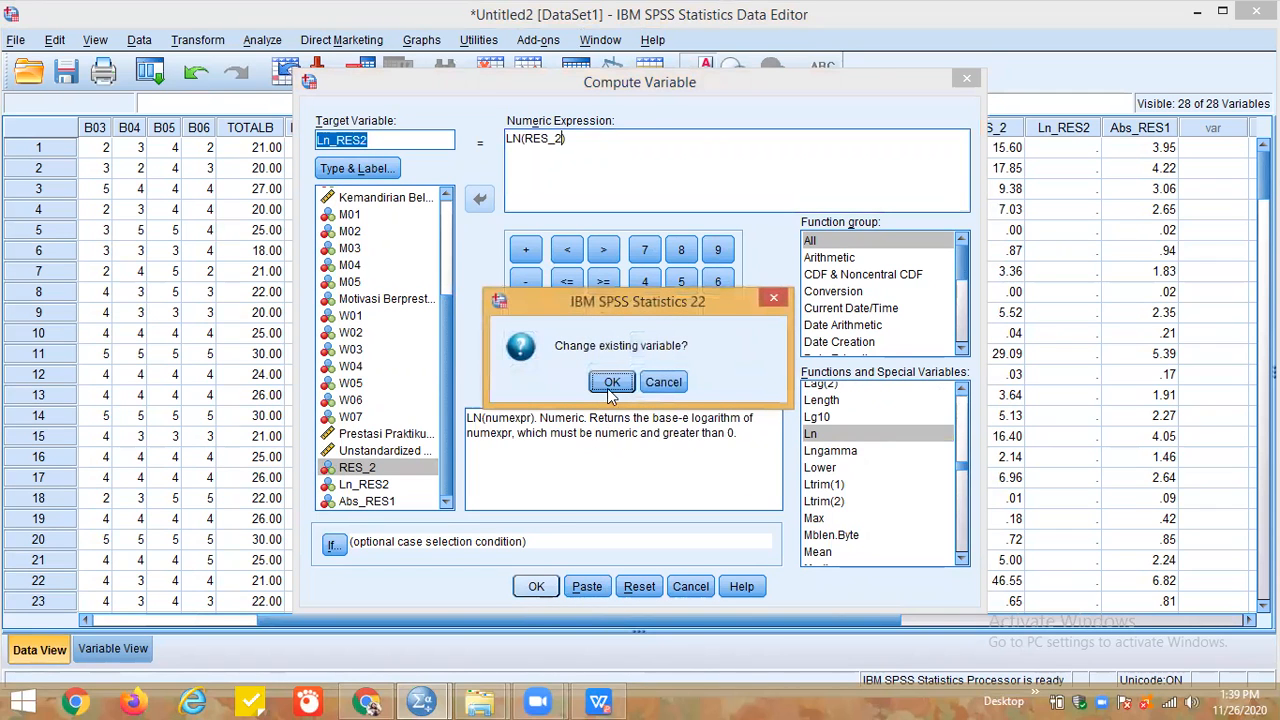
{"action": "left_click", "coordinate": [607, 384]}
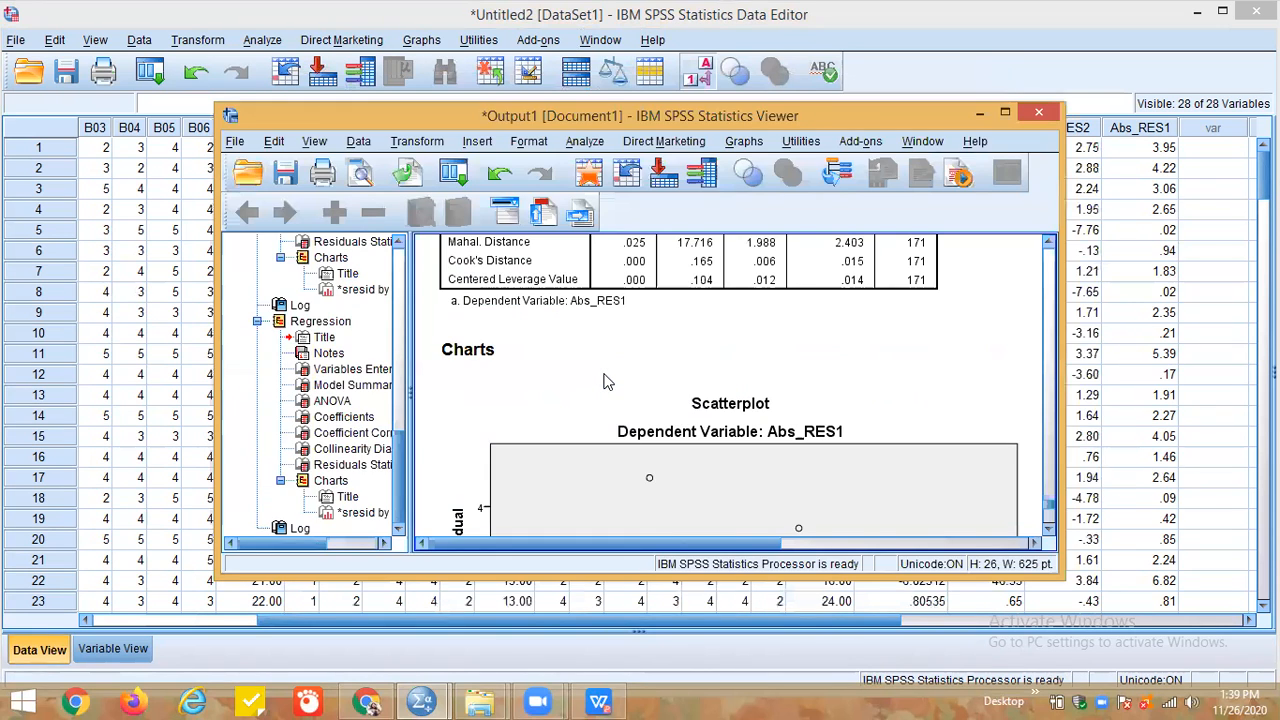
{"action": "left_click", "coordinate": [976, 111]}
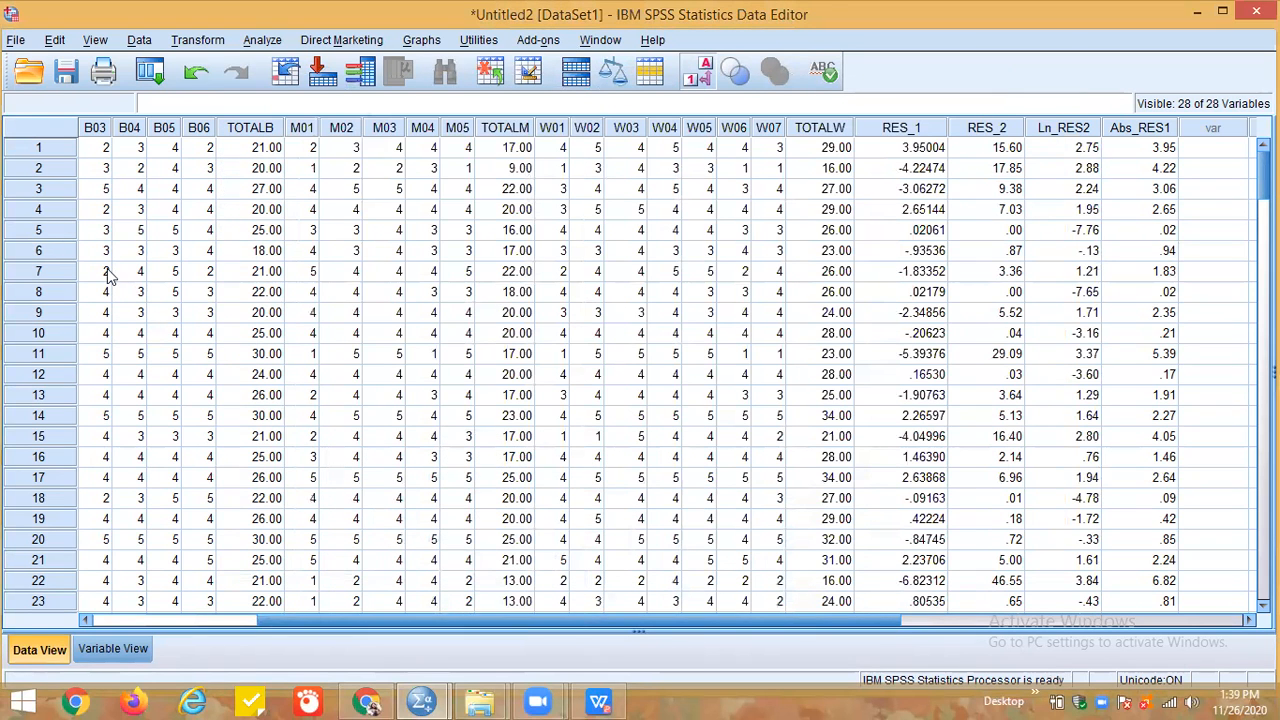
Open the Linear Regression setup and replace the dependent variable Abs_RES1 with Ln_RES2
{"action": "left_click", "coordinate": [262, 40]}
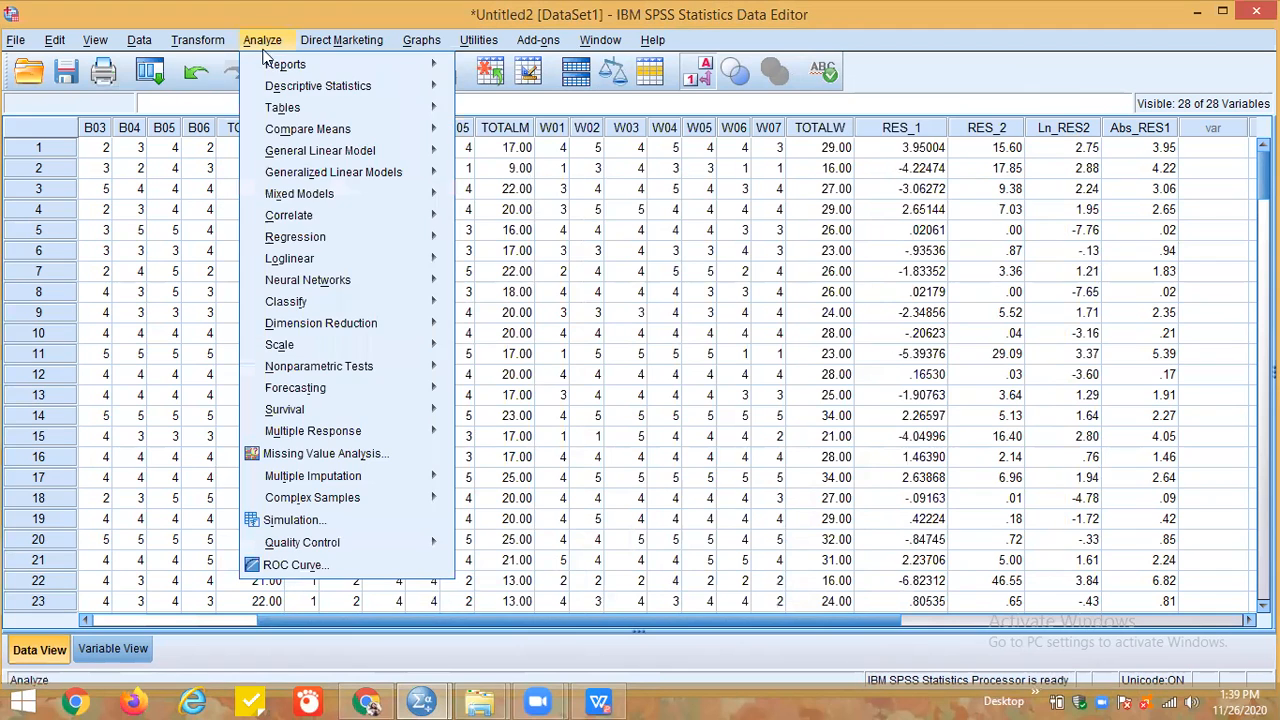
{"action": "mouse_move", "coordinate": [340, 240]}
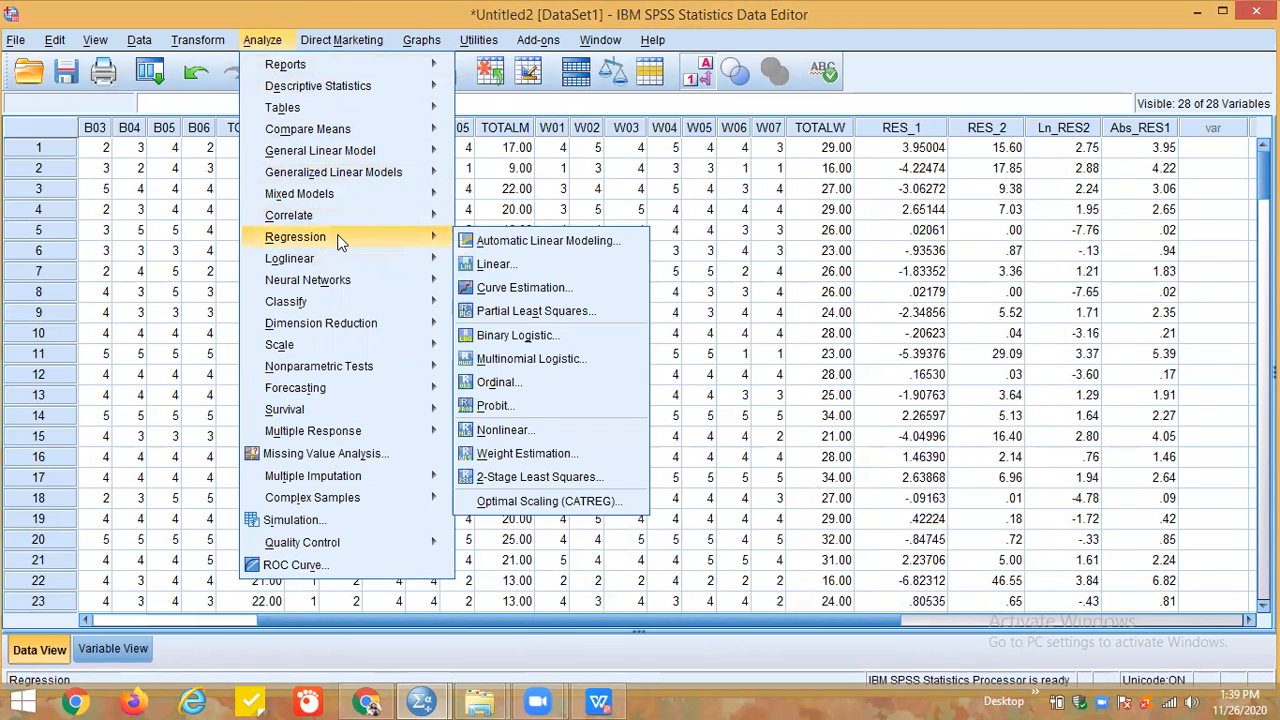
{"action": "left_click", "coordinate": [495, 265]}
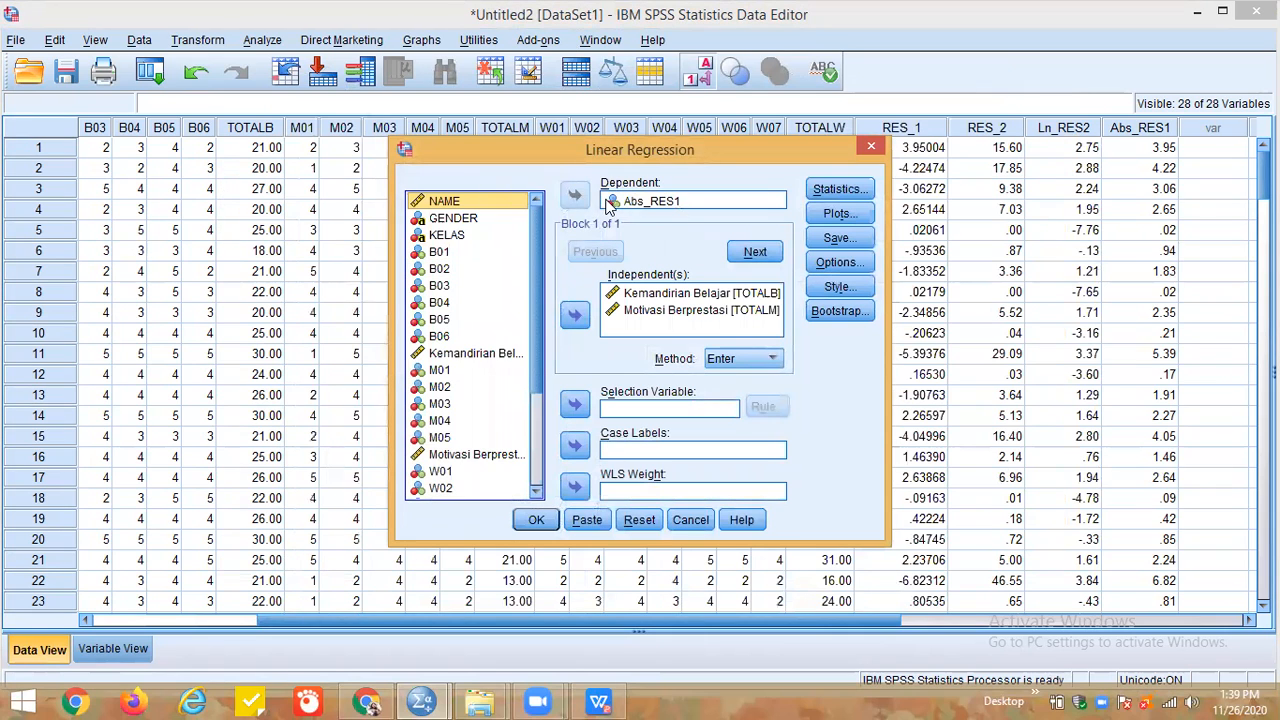
{"action": "left_click", "coordinate": [665, 201]}
{"action": "left_click", "coordinate": [577, 197]}
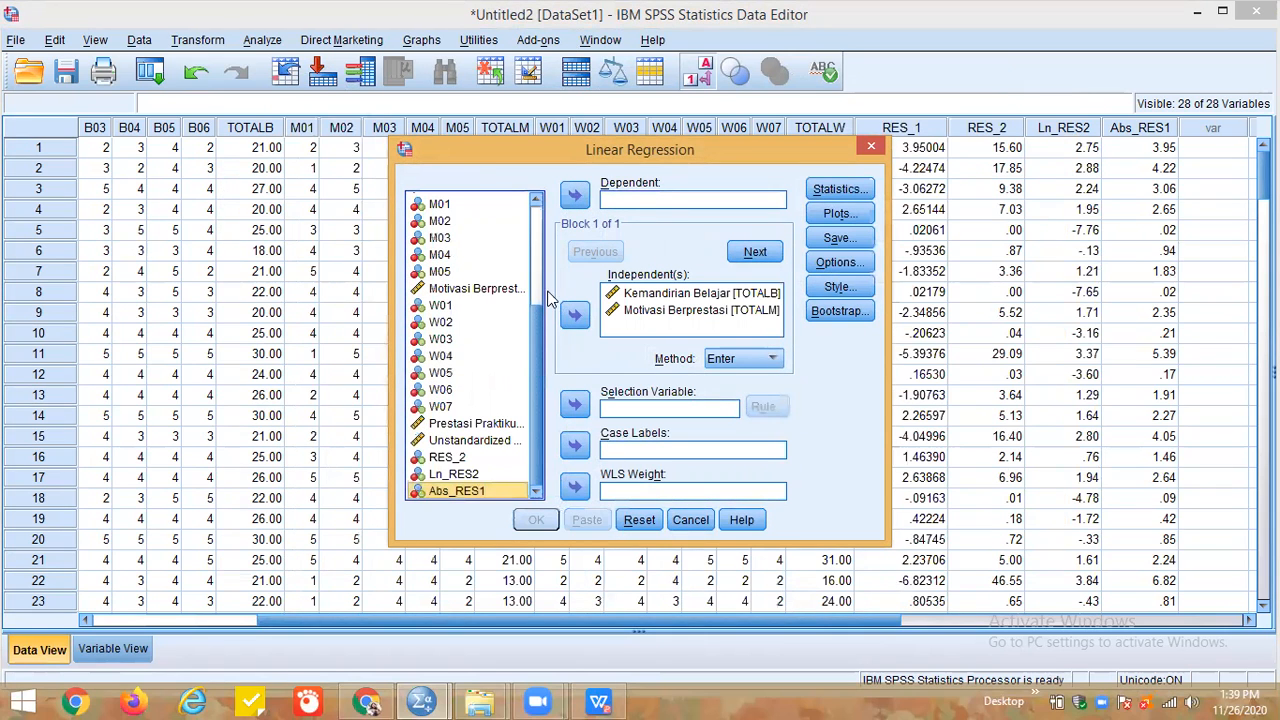
{"action": "left_click", "coordinate": [447, 475]}
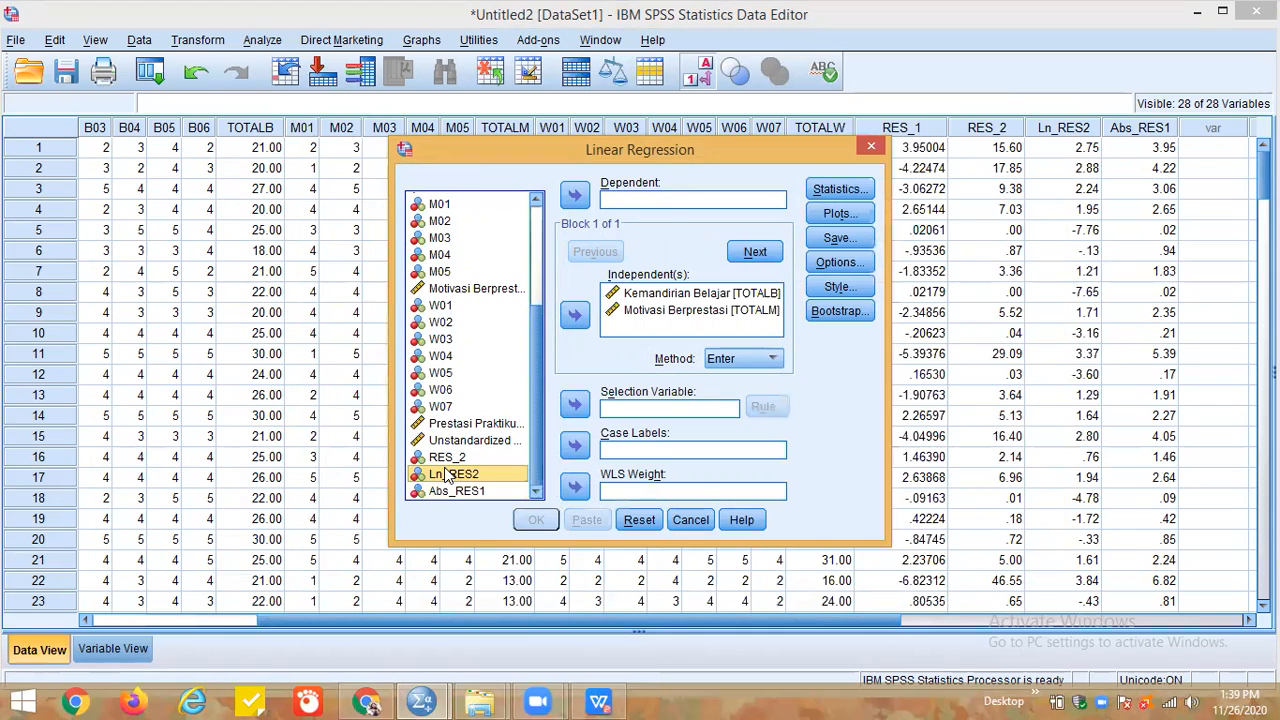
{"action": "left_click", "coordinate": [577, 198]}
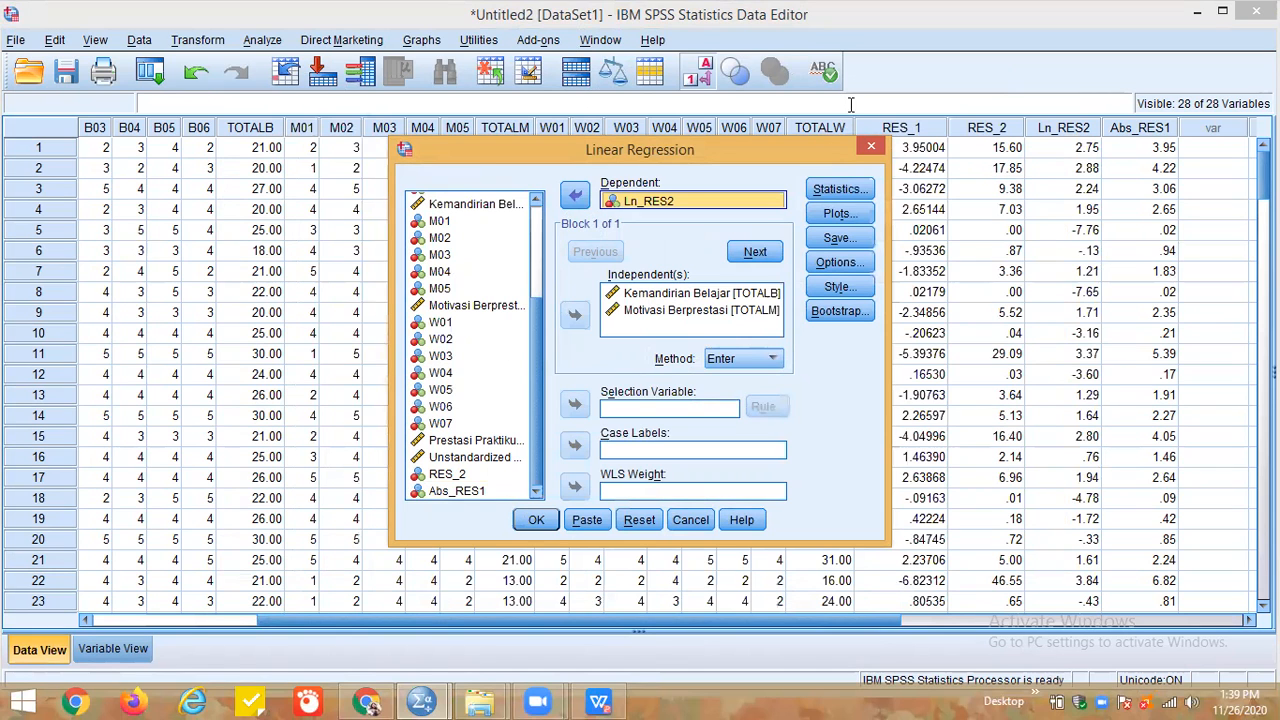
Turn off the covariance matrix and collinearity diagnostics statistics, and run the Ln_RES2 regression
{"action": "left_click", "coordinate": [839, 189]}
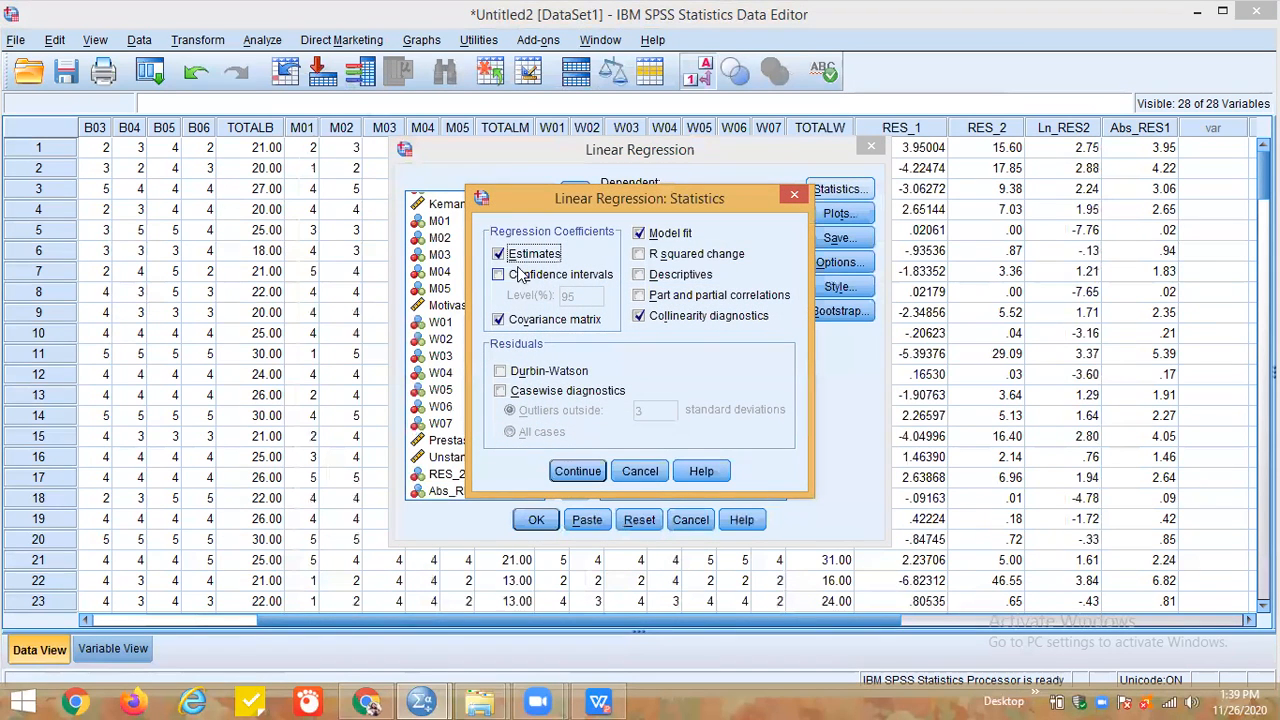
{"action": "left_click", "coordinate": [498, 320]}
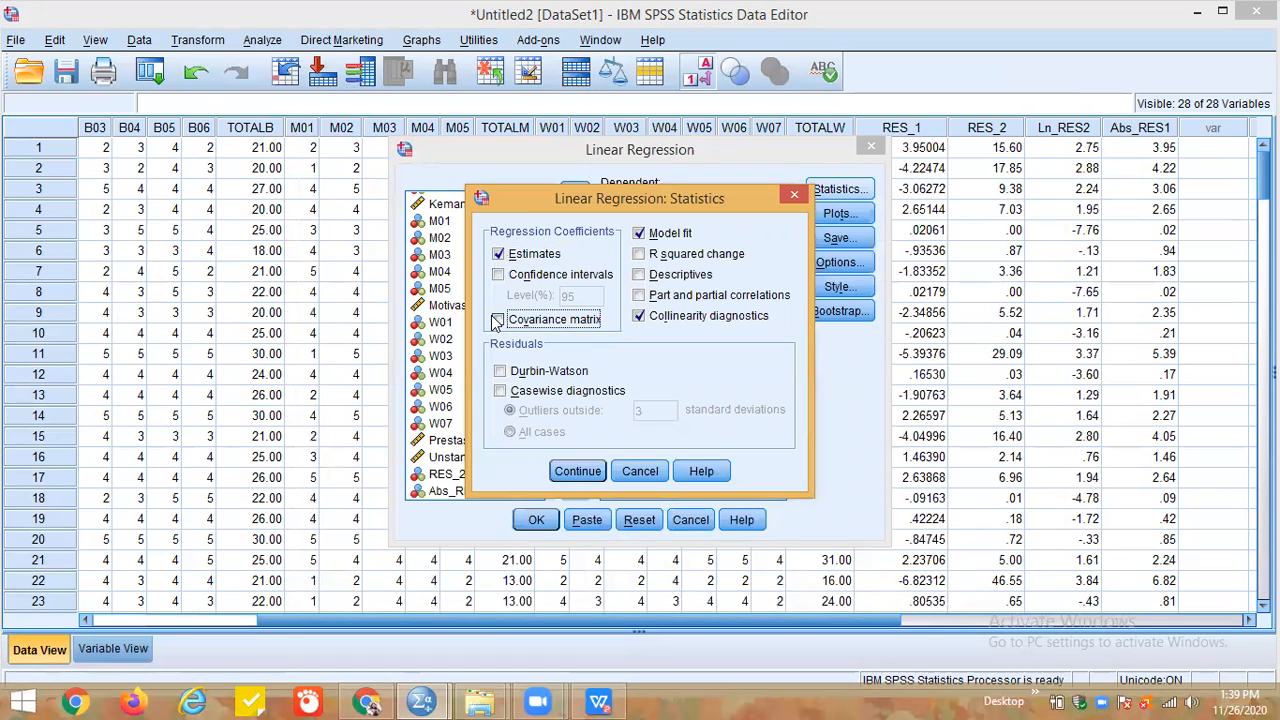
{"action": "left_click", "coordinate": [641, 316]}
{"action": "left_click", "coordinate": [641, 316]}
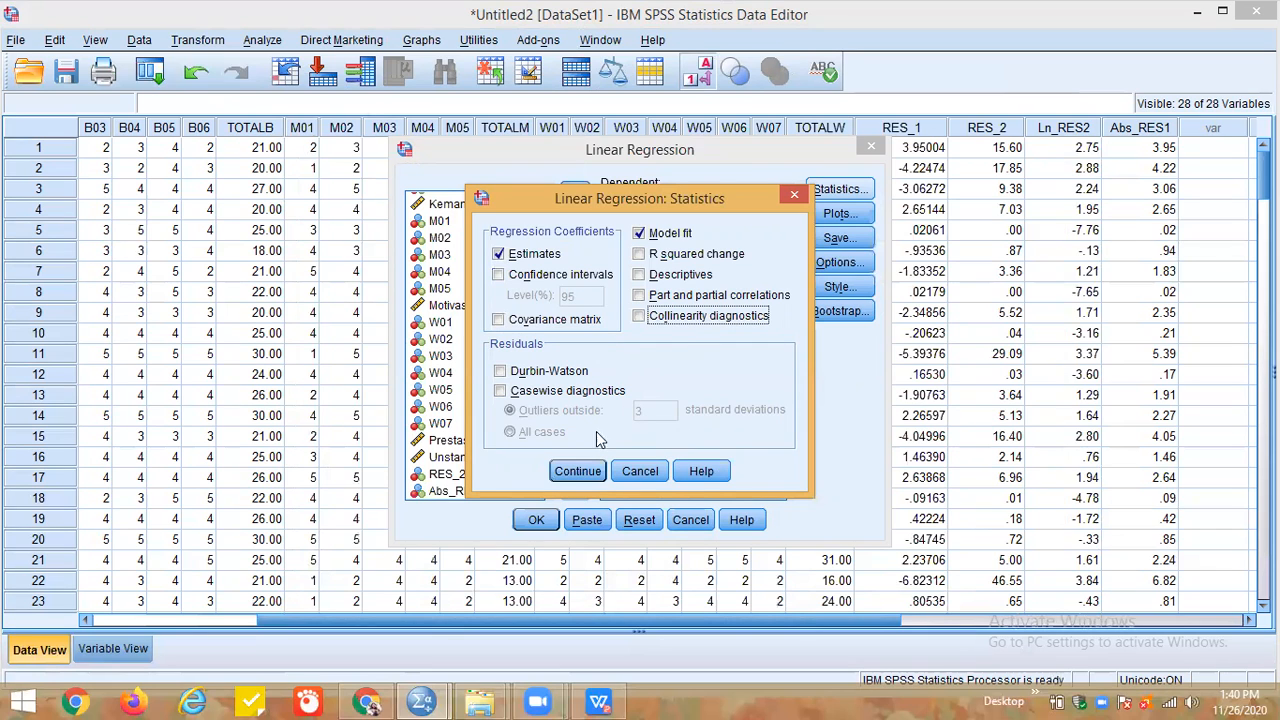
{"action": "left_click", "coordinate": [575, 472]}
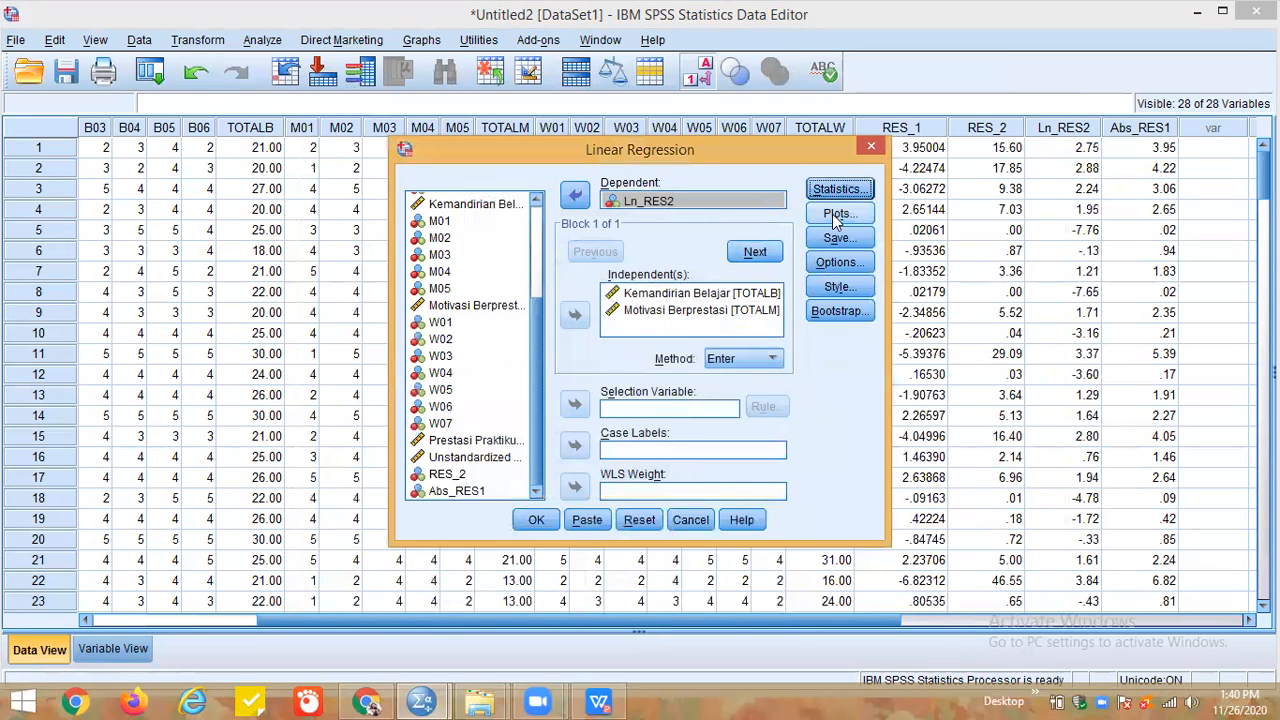
{"action": "left_click", "coordinate": [537, 522]}
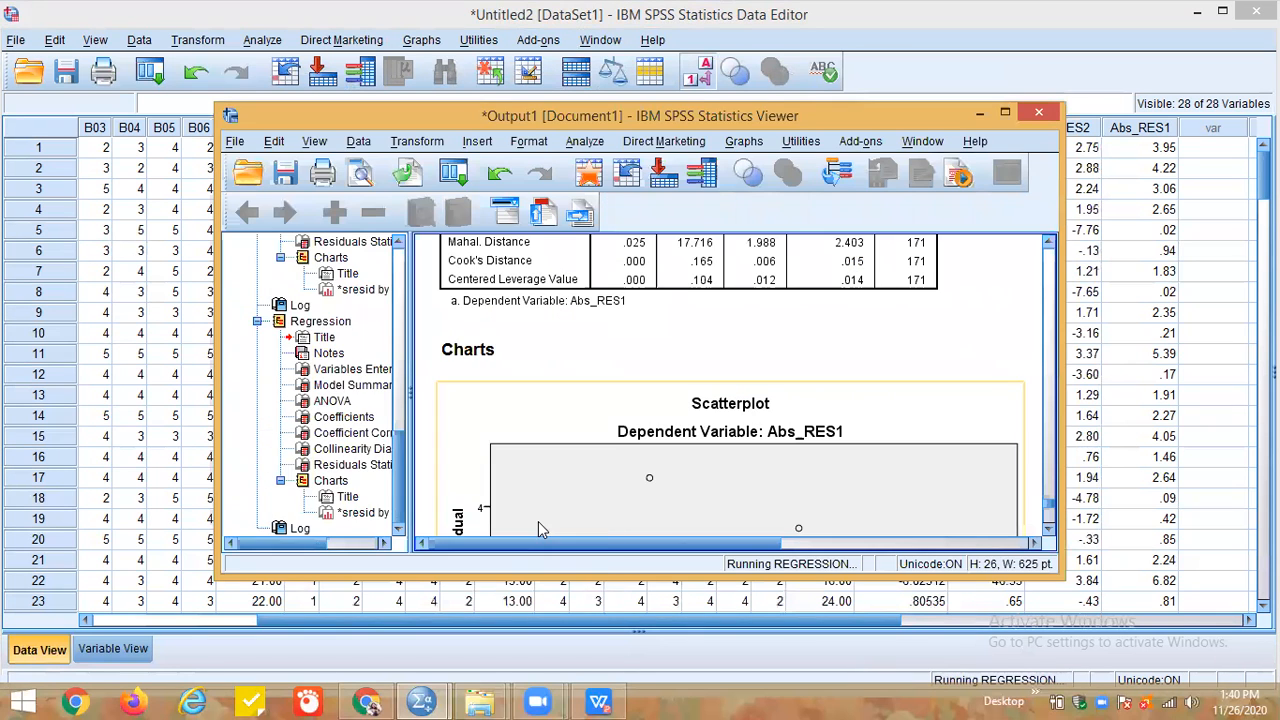
Examine the scatterplot and the Coefficients significance values for Ln_RES2 in the maximized output, and return to the data editor
{"action": "left_click", "coordinate": [1005, 114]}
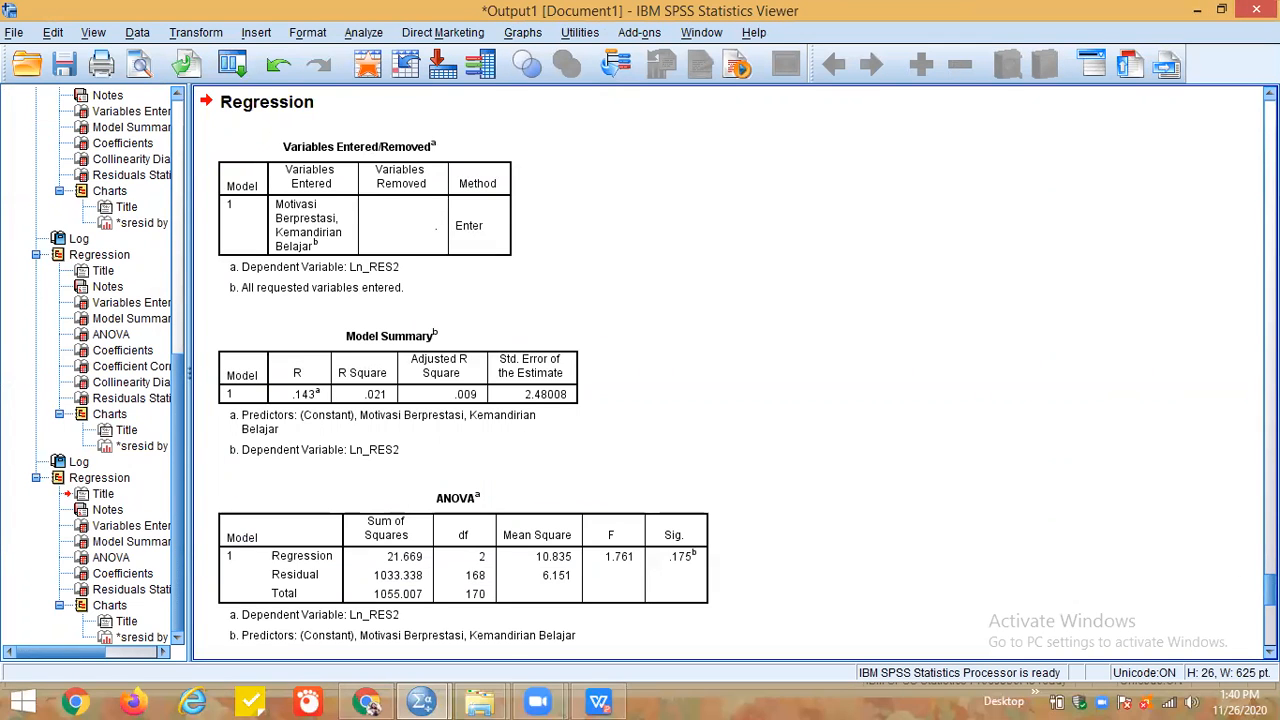
{"action": "scroll", "coordinate": [730, 372], "scroll_direction": "down", "scroll_amount": 10}
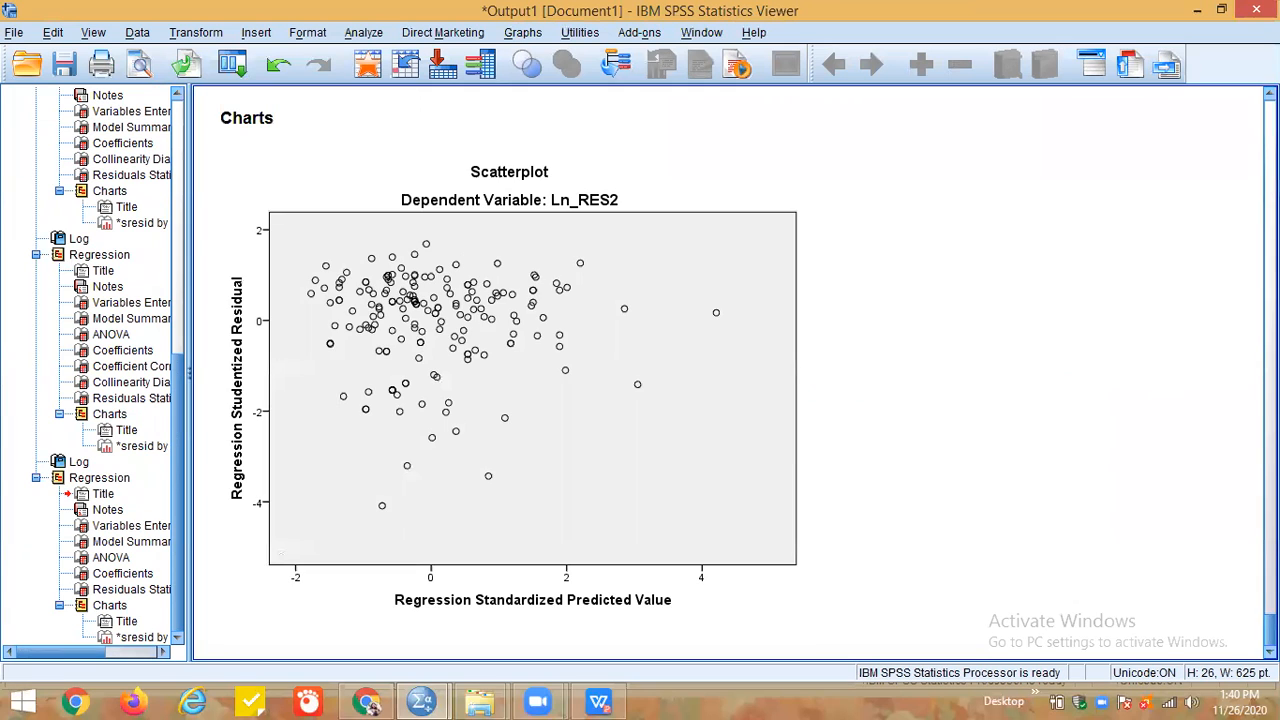
{"action": "scroll", "coordinate": [509, 372], "scroll_direction": "up", "scroll_amount": 3}
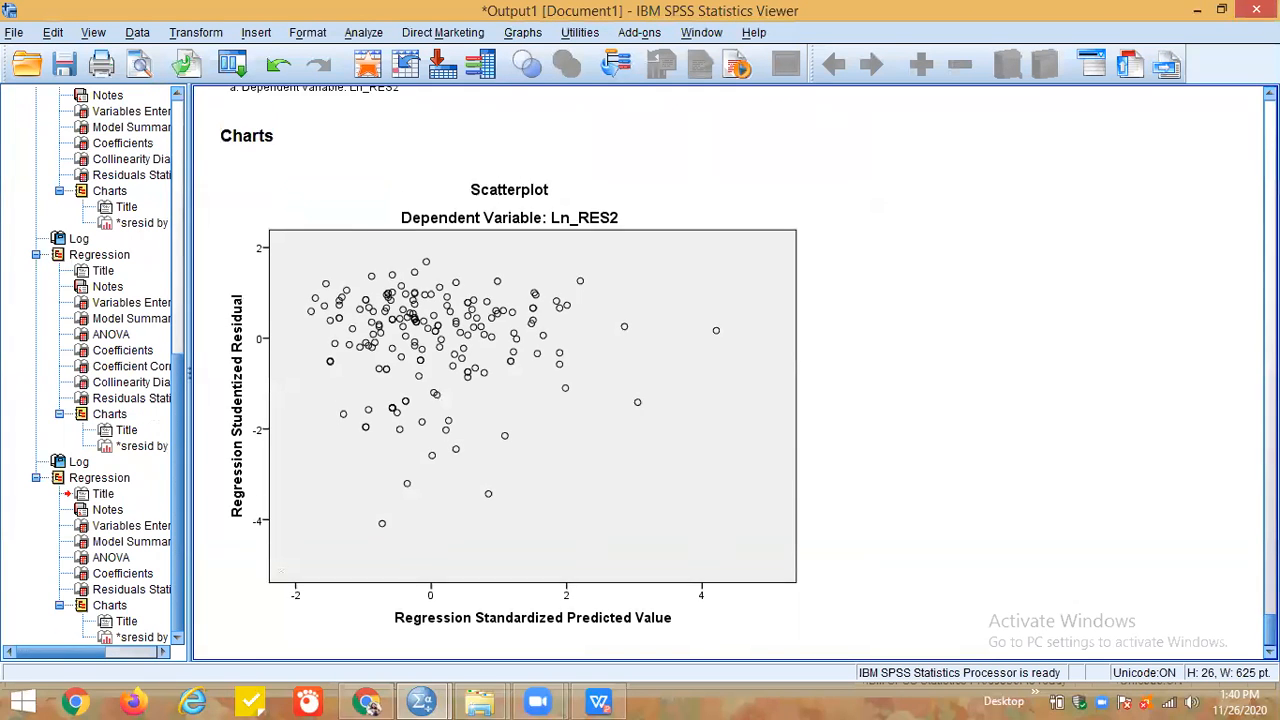
{"action": "scroll", "coordinate": [509, 372], "scroll_direction": "up", "scroll_amount": 6}
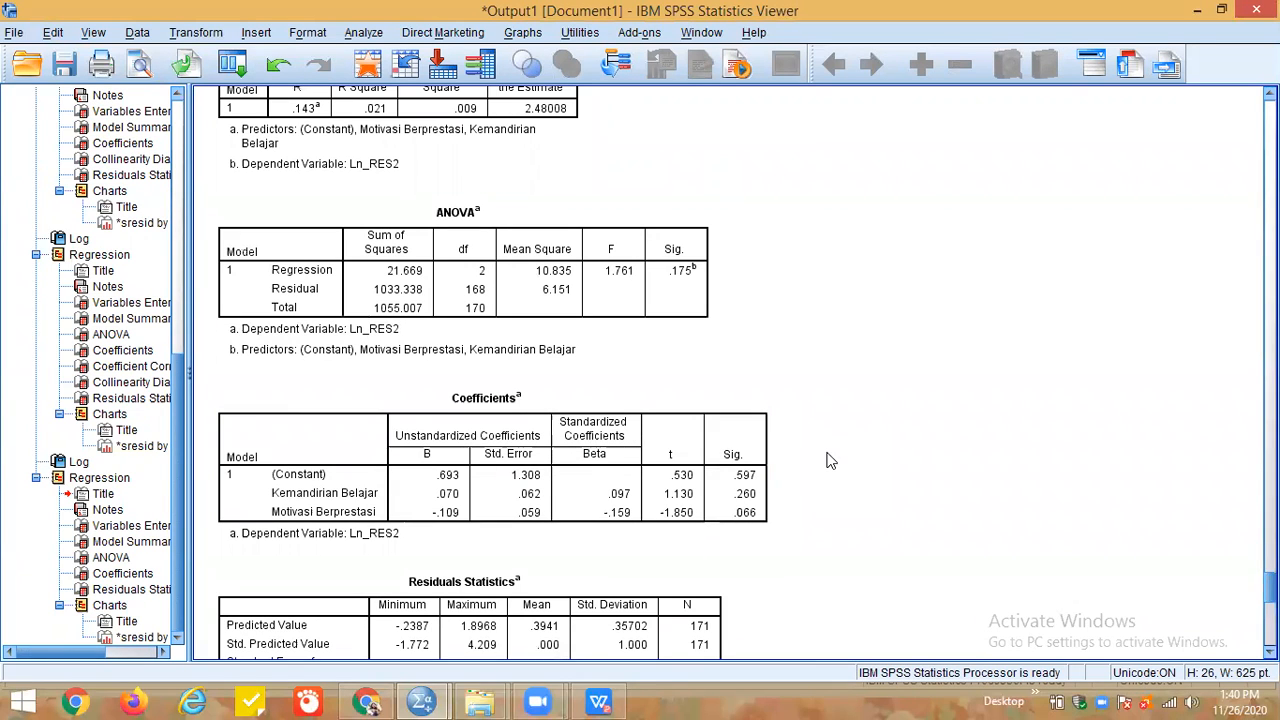
{"action": "left_click", "coordinate": [1197, 14]}
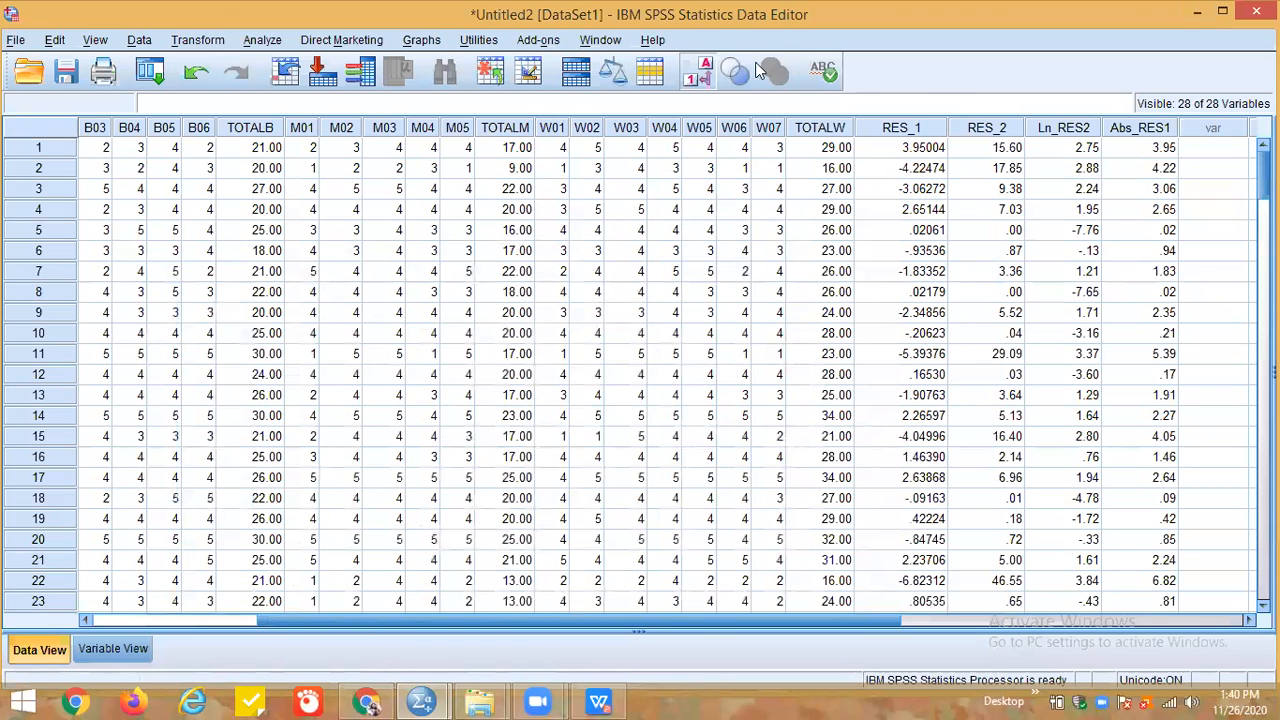